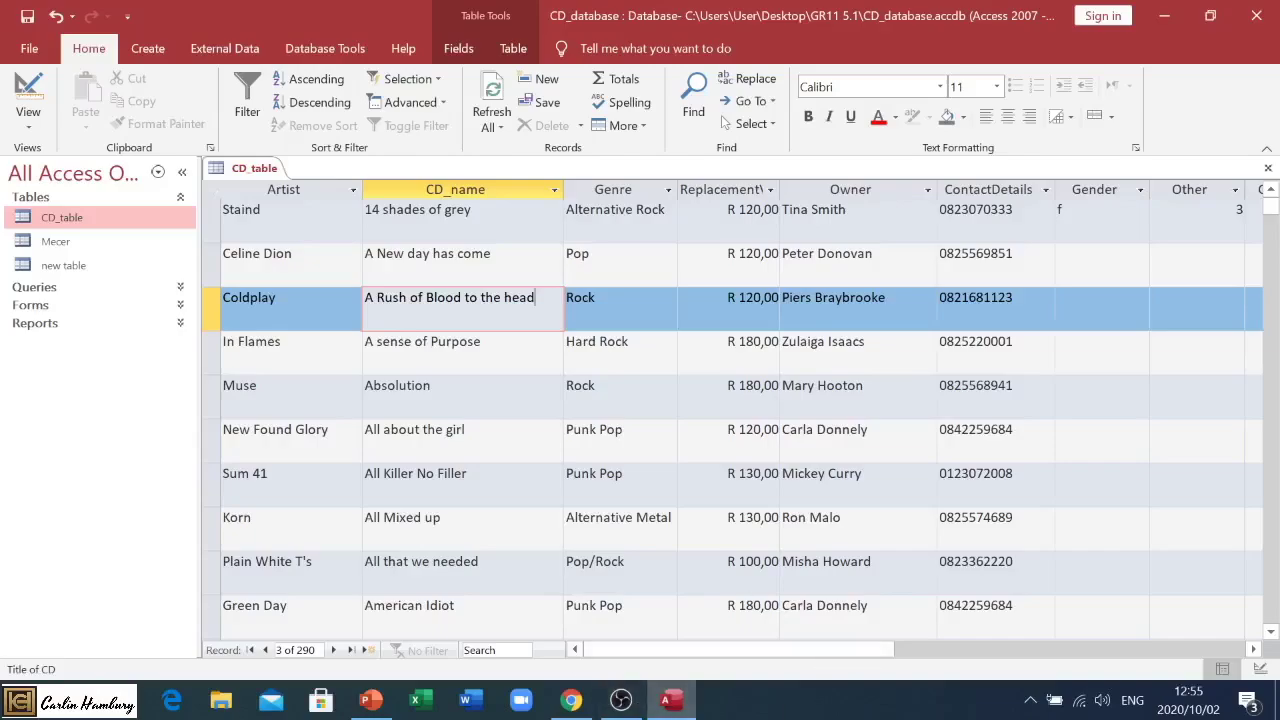
# - Open the Mecer and new table tables alongside CD_table, and return to the CD_table datasheet
pyautogui.doubleClick(60, 244)
pyautogui.doubleClick(62, 265)
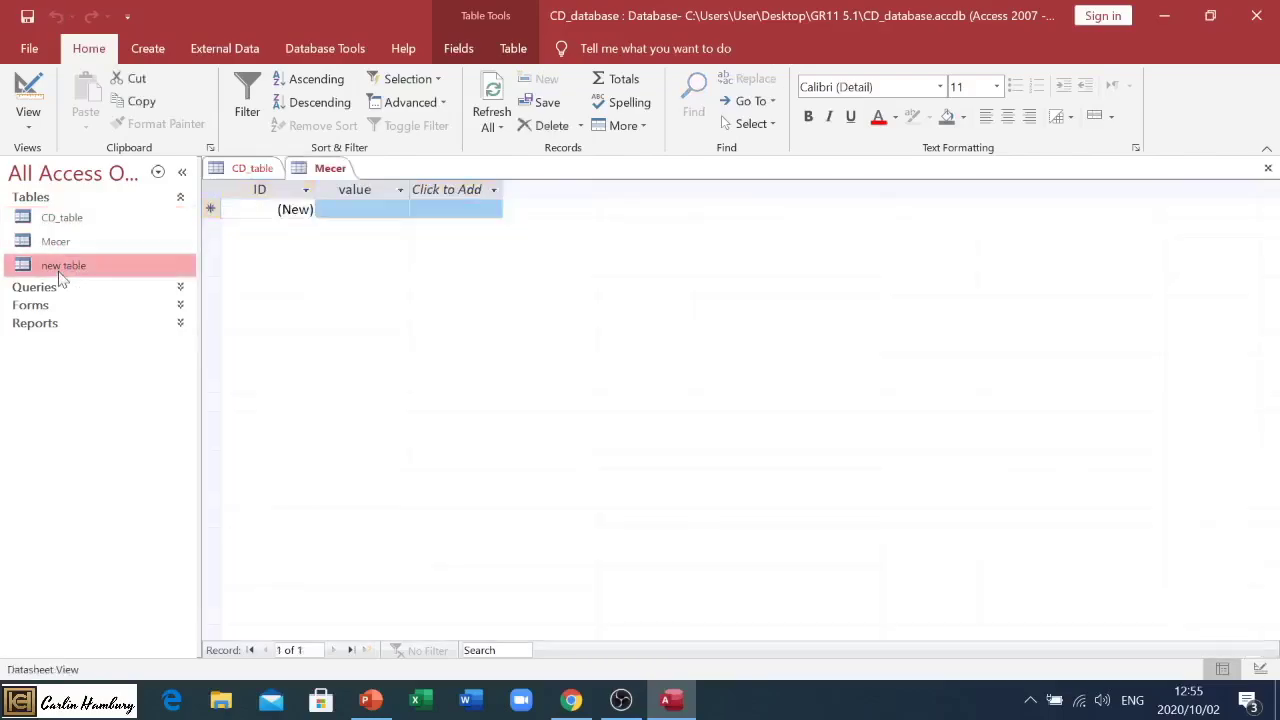
pyautogui.doubleClick(62, 220)
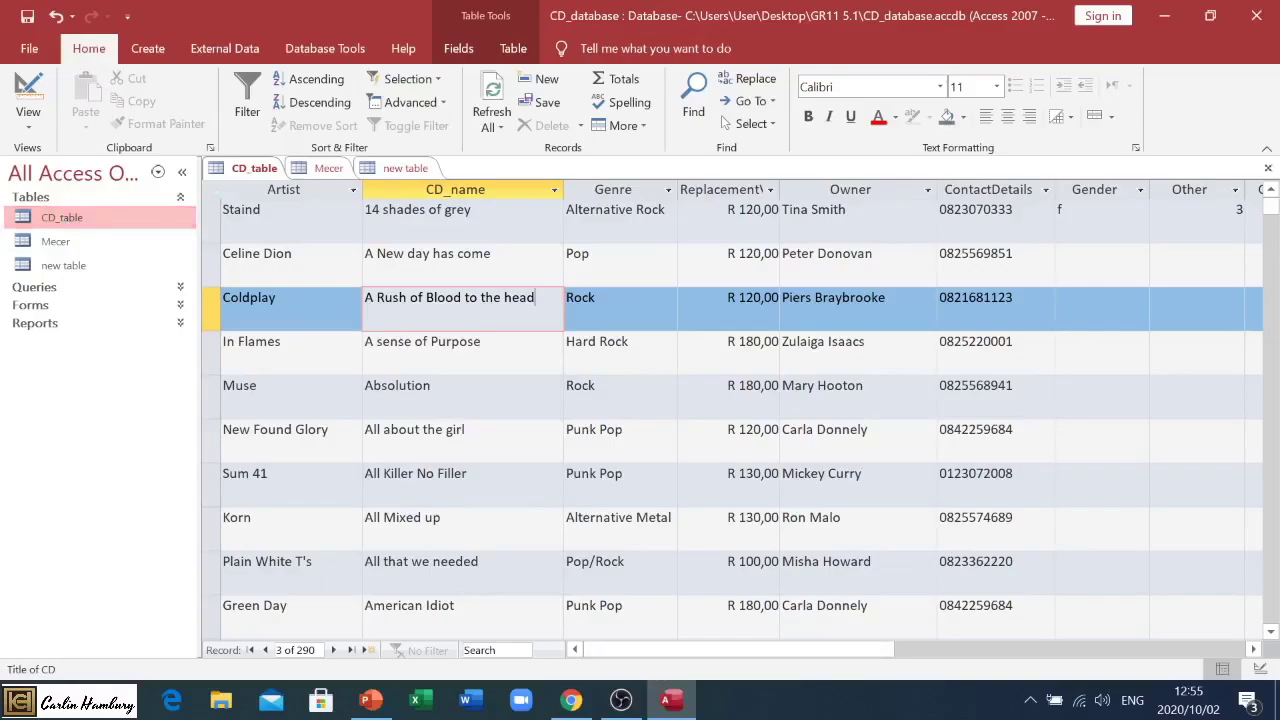
# - Set the CD_table datasheet font to Berlin Sans FB at size 12
pyautogui.click(260, 209)
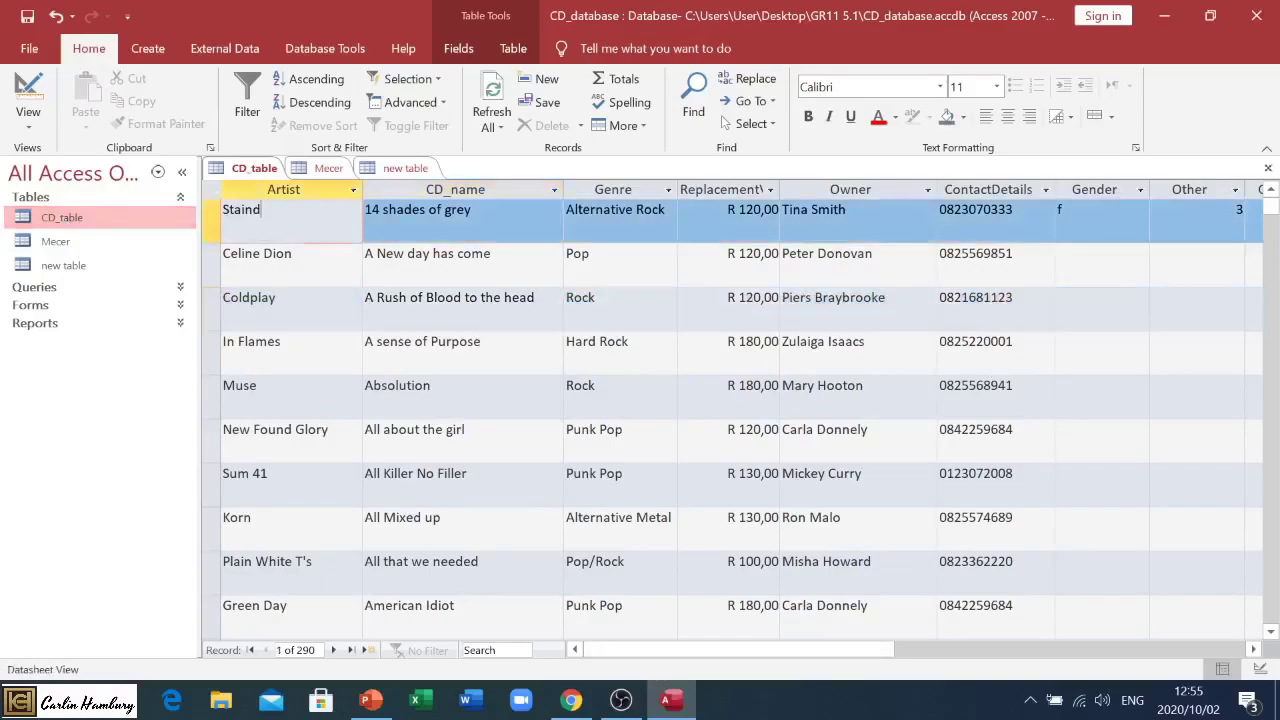
pyautogui.click(940, 87)
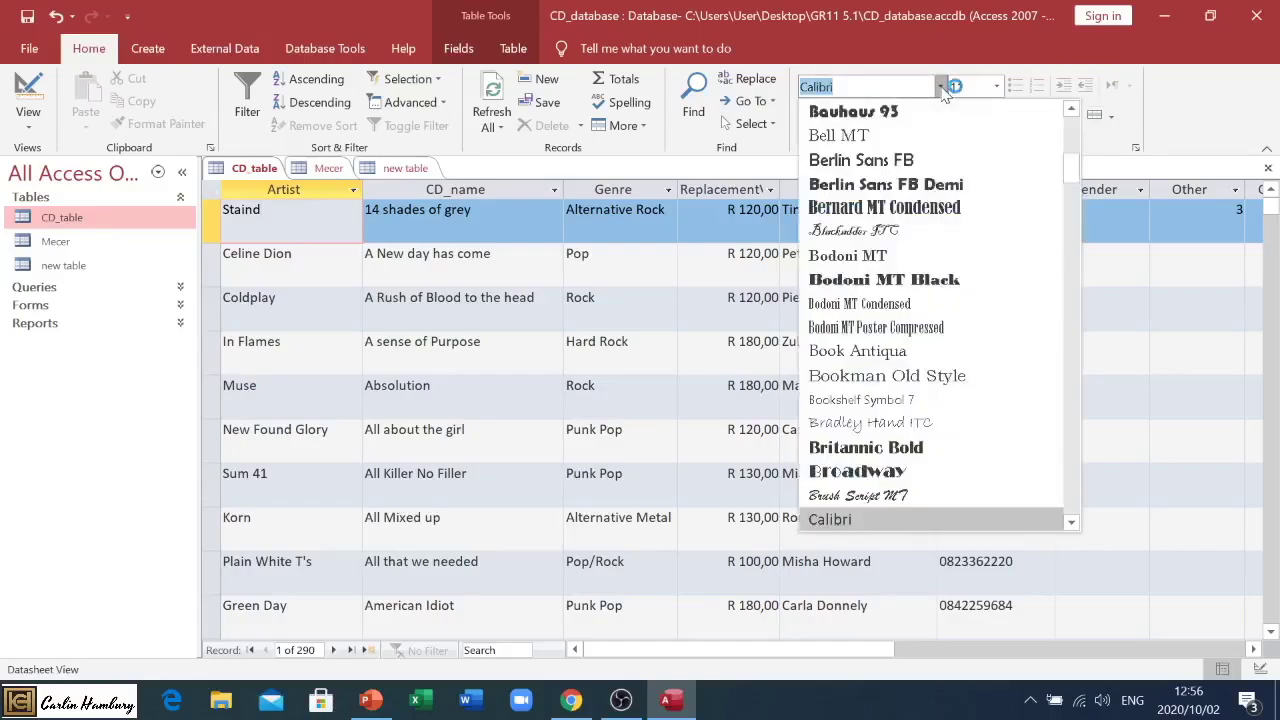
pyautogui.click(883, 162)
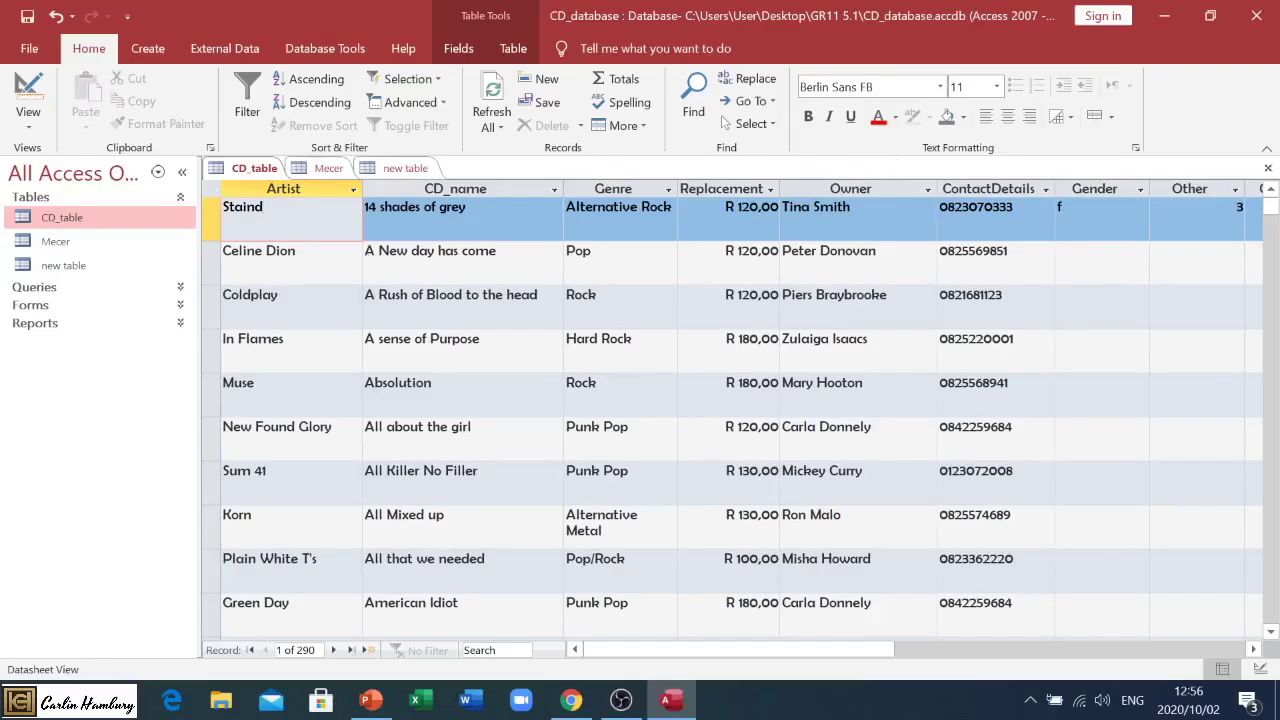
pyautogui.click(996, 87)
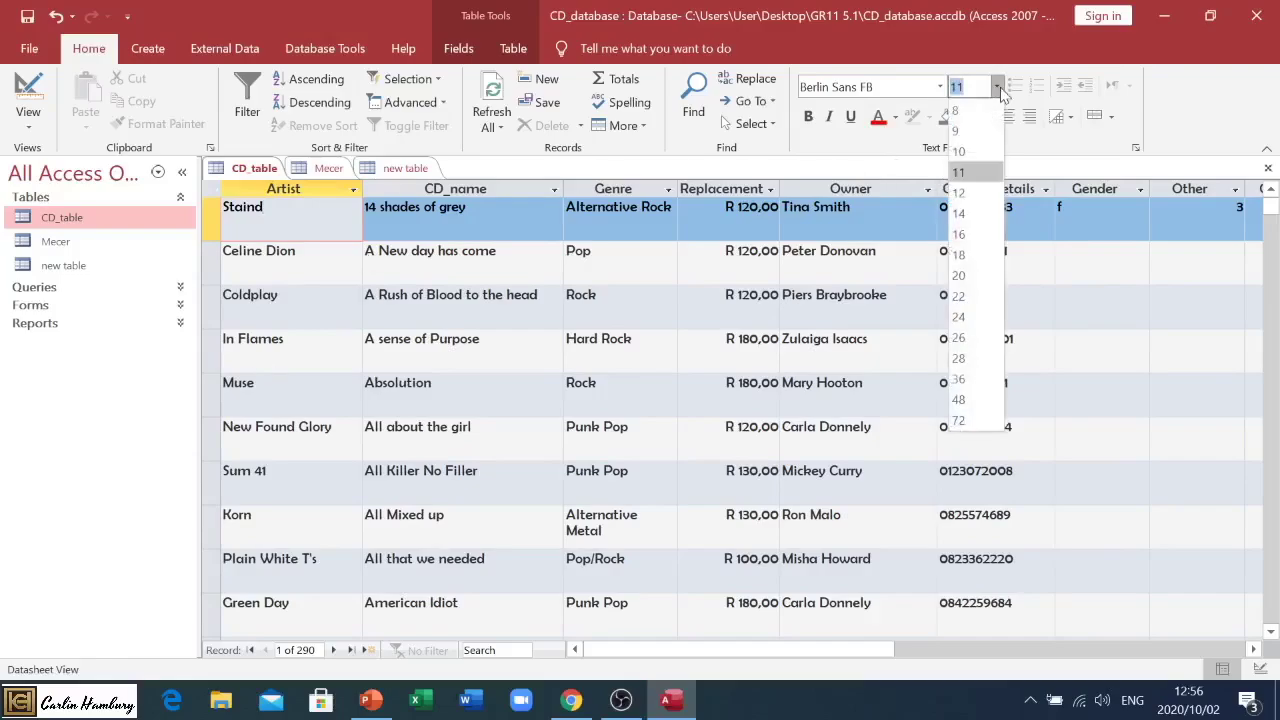
pyautogui.click(975, 193)
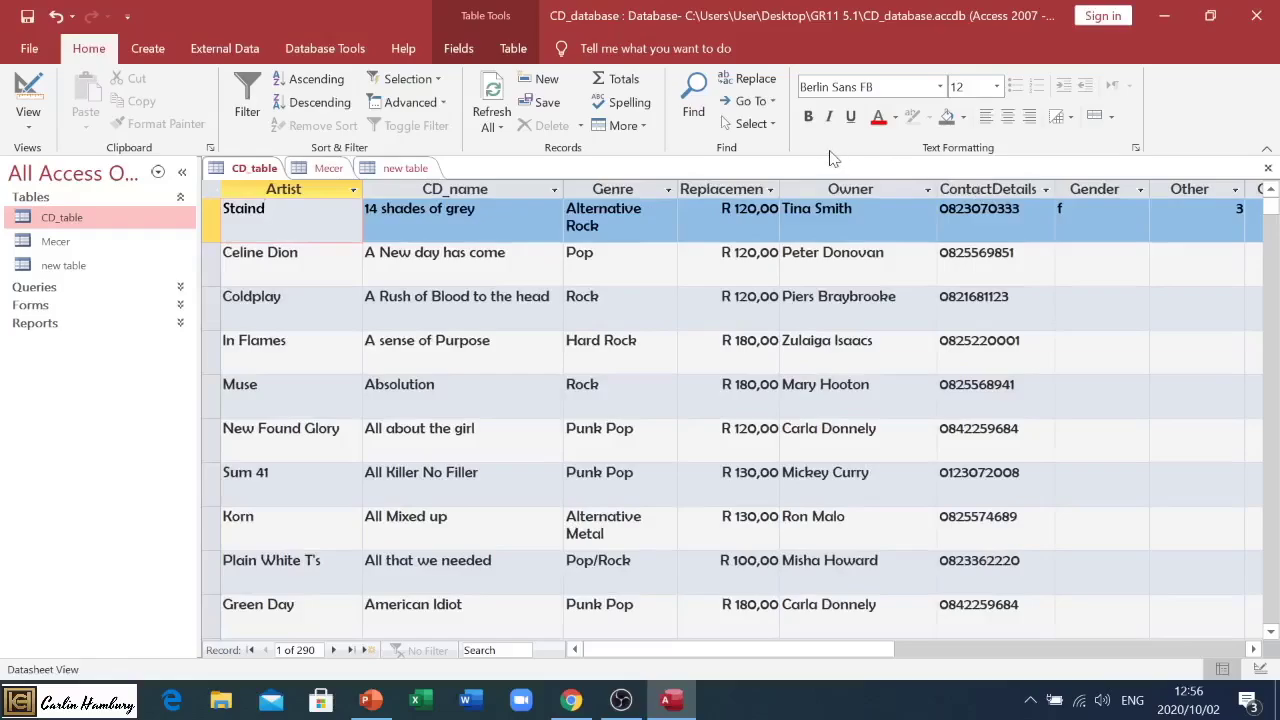
# - Toggle bold on and off for the CD_table datasheet text, and make the text italic
pyautogui.click(808, 118)
pyautogui.click(808, 118)
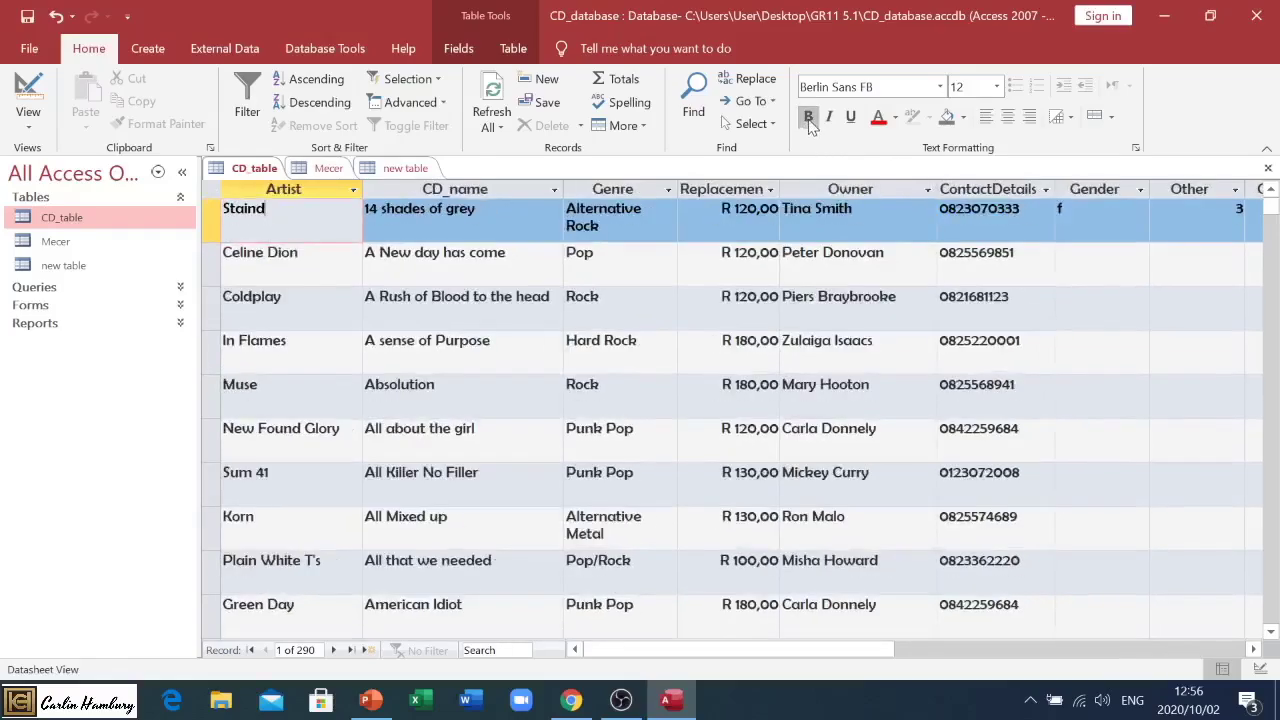
pyautogui.click(828, 117)
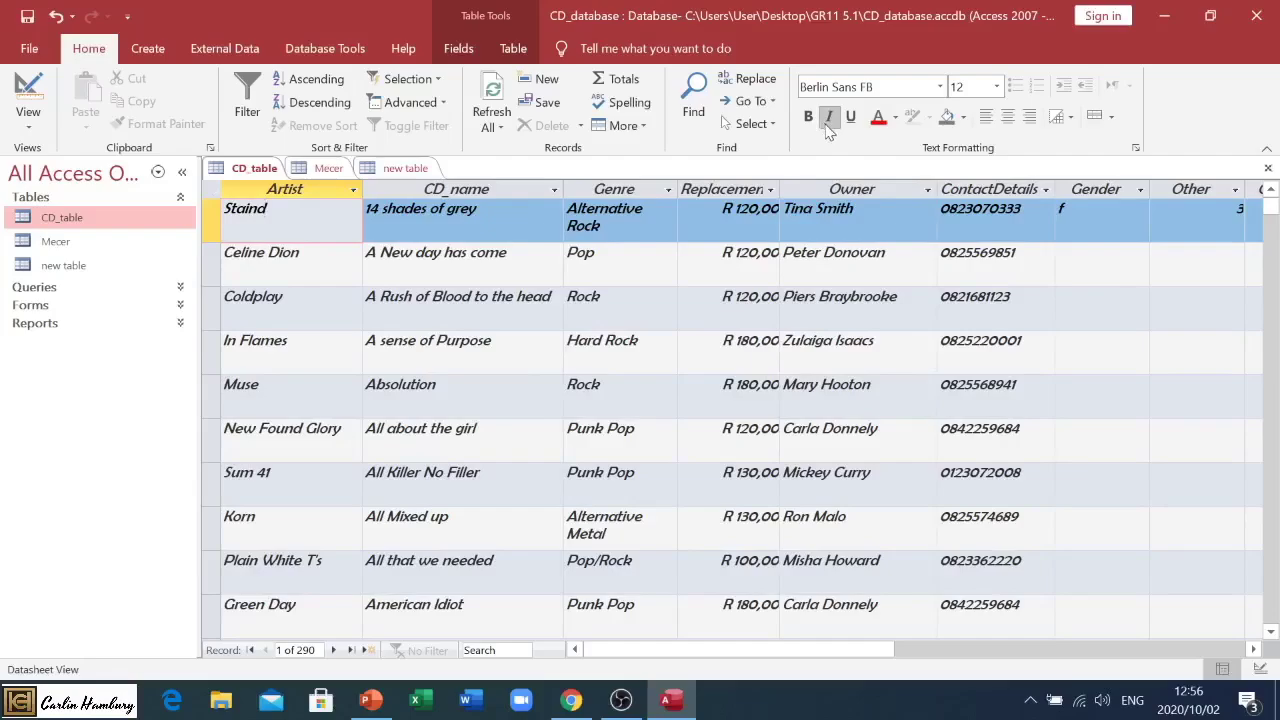
# - Try a gold font colour on the CD_table datasheet, and change it to dark red
pyautogui.click(897, 118)
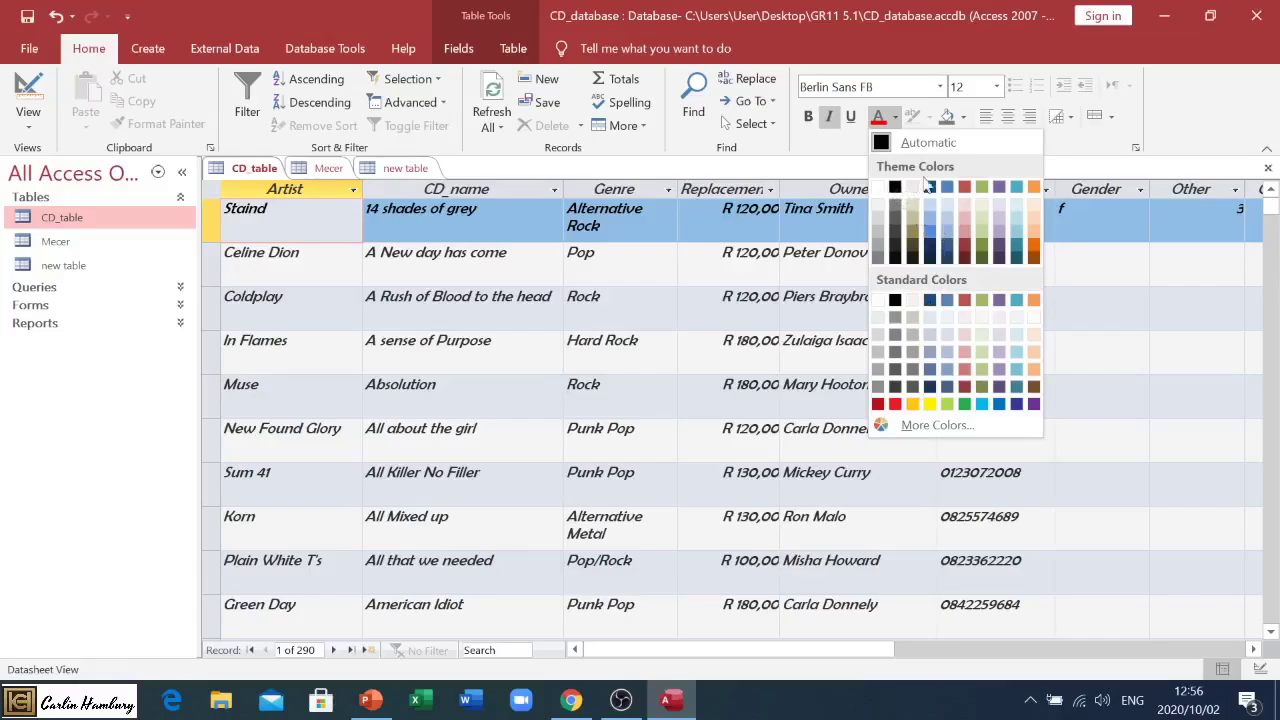
pyautogui.click(912, 403)
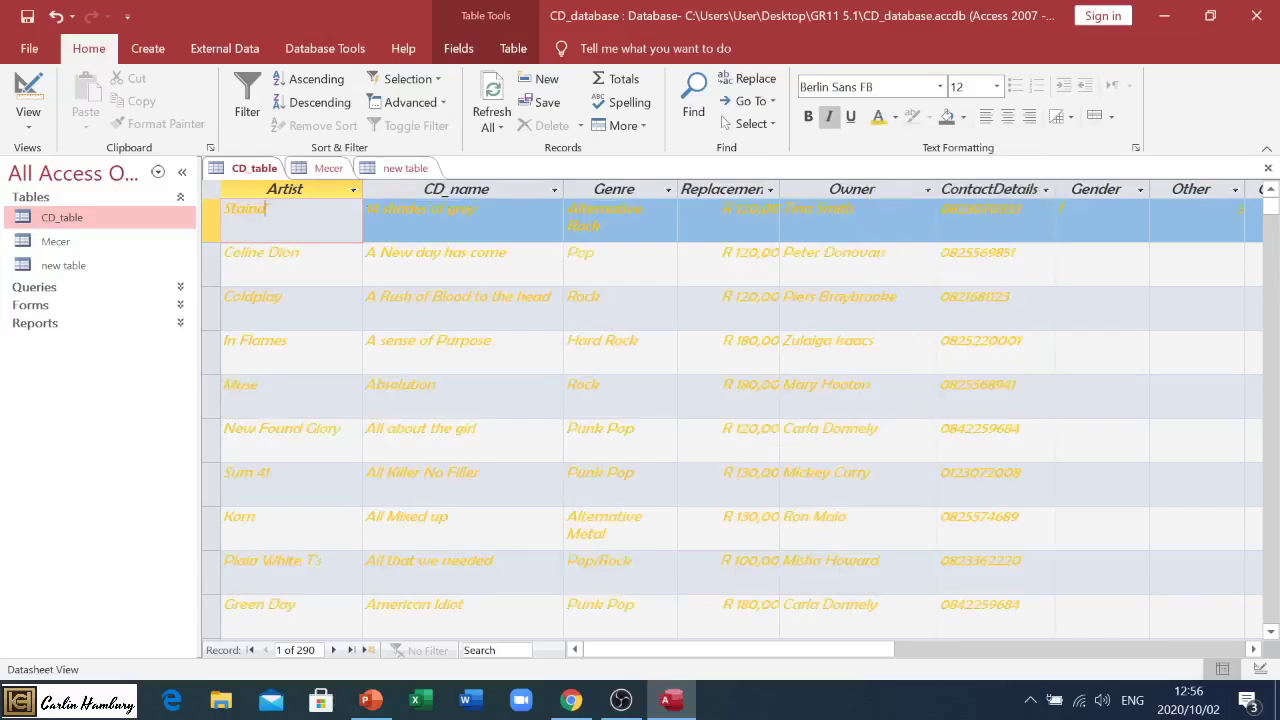
pyautogui.click(898, 118)
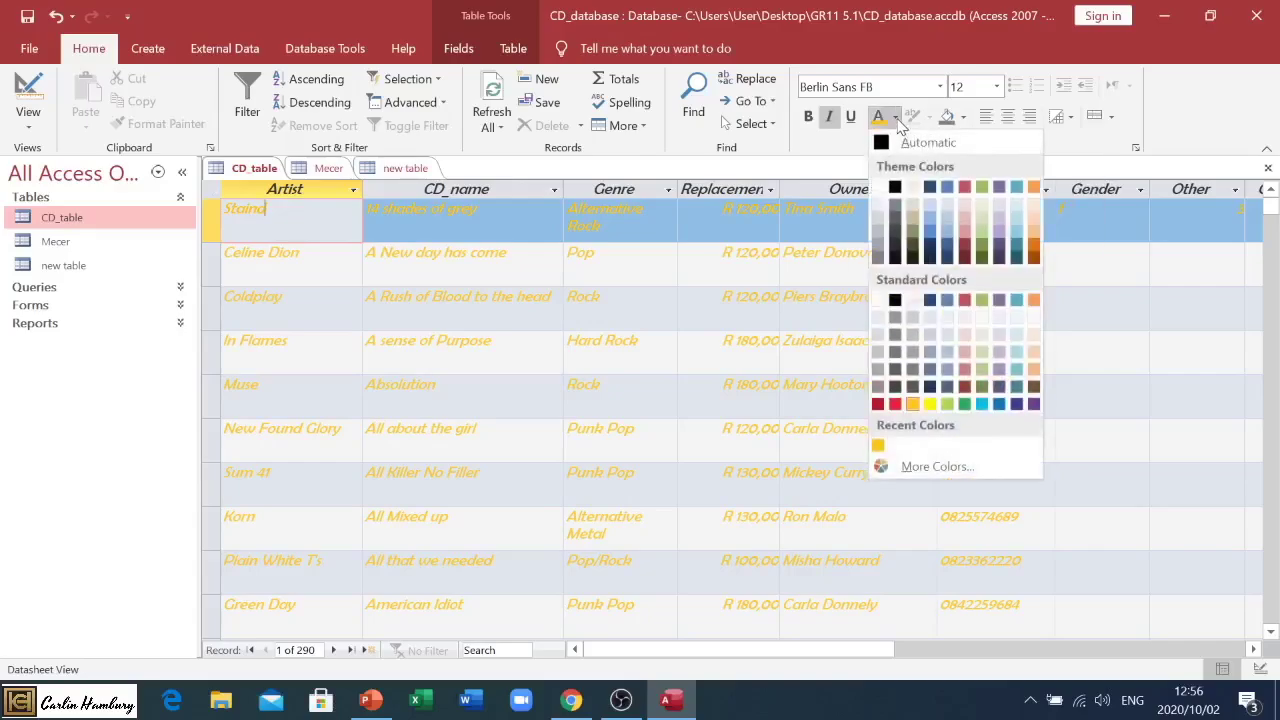
pyautogui.click(884, 408)
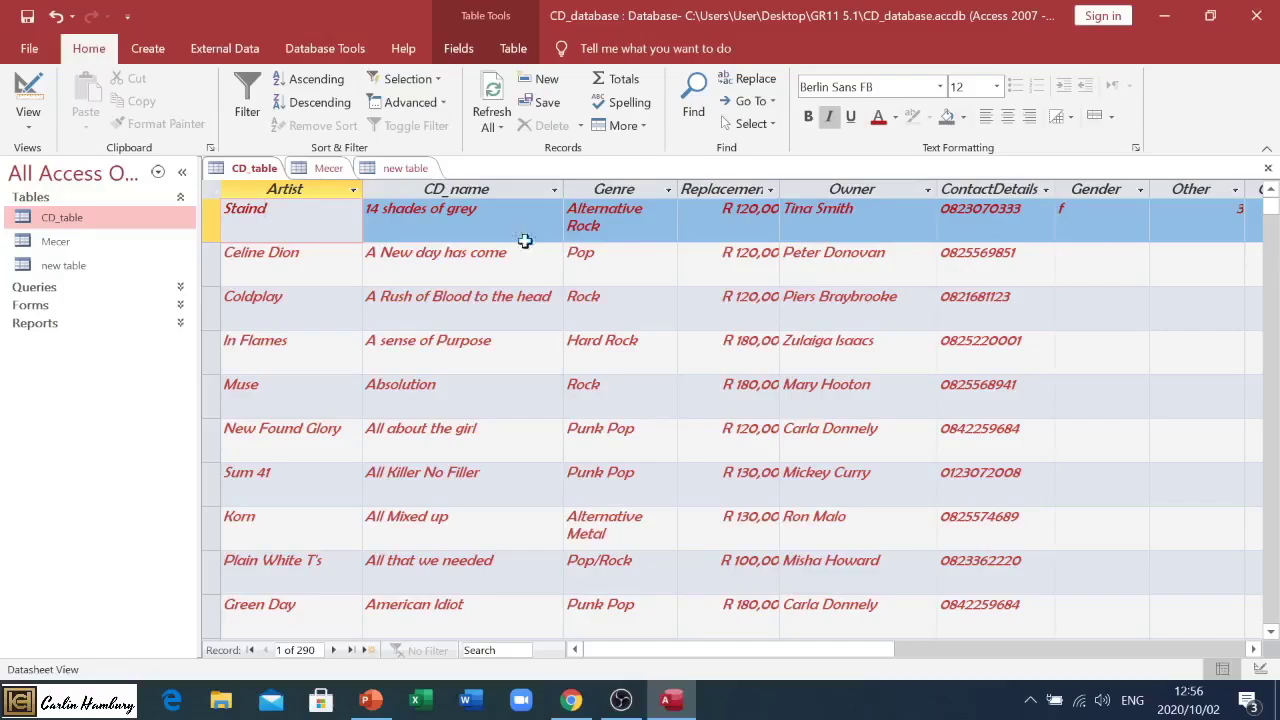
# - Try a dark red alternate row colour on CD_table, and reset it to No Color
pyautogui.click(1110, 117)
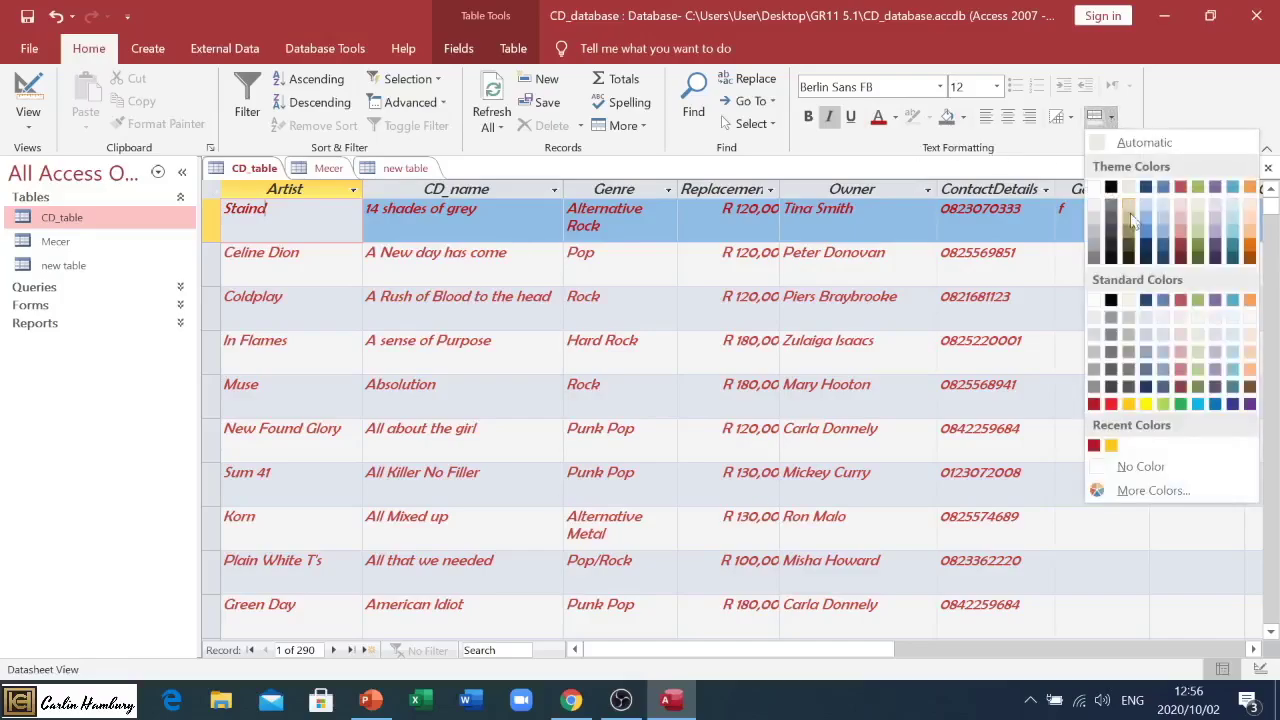
pyautogui.click(1093, 404)
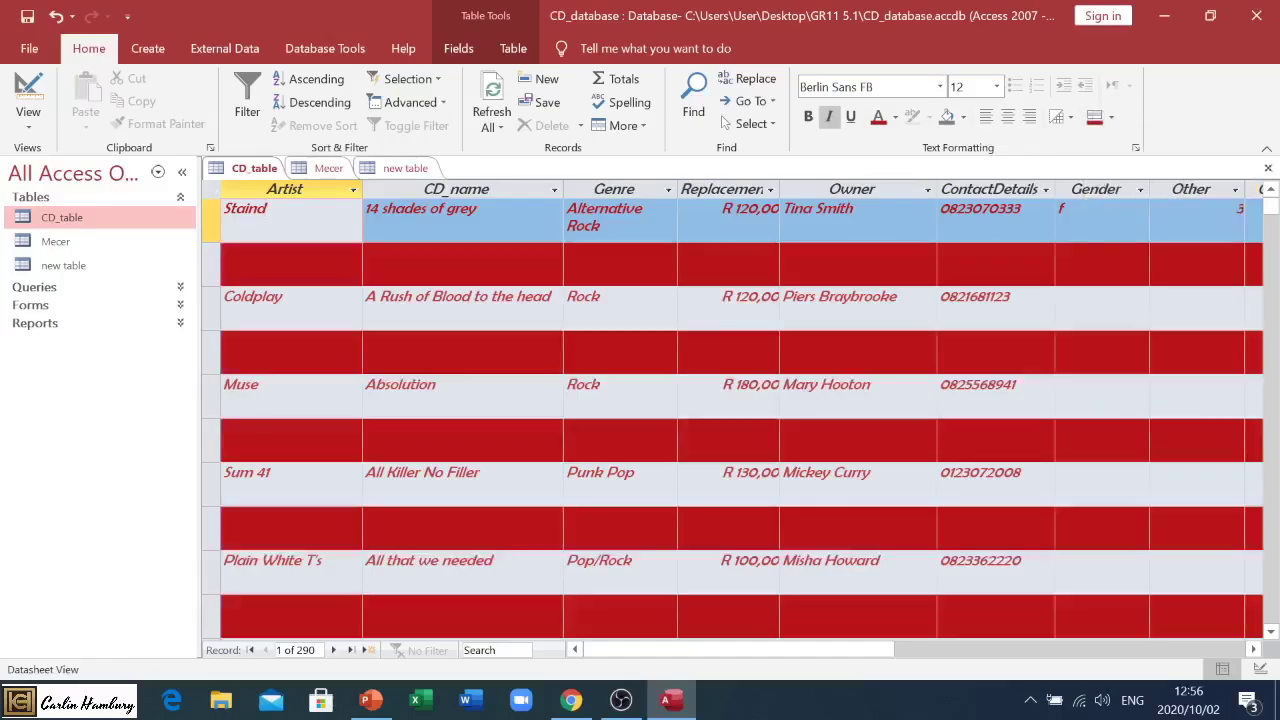
pyautogui.click(1112, 119)
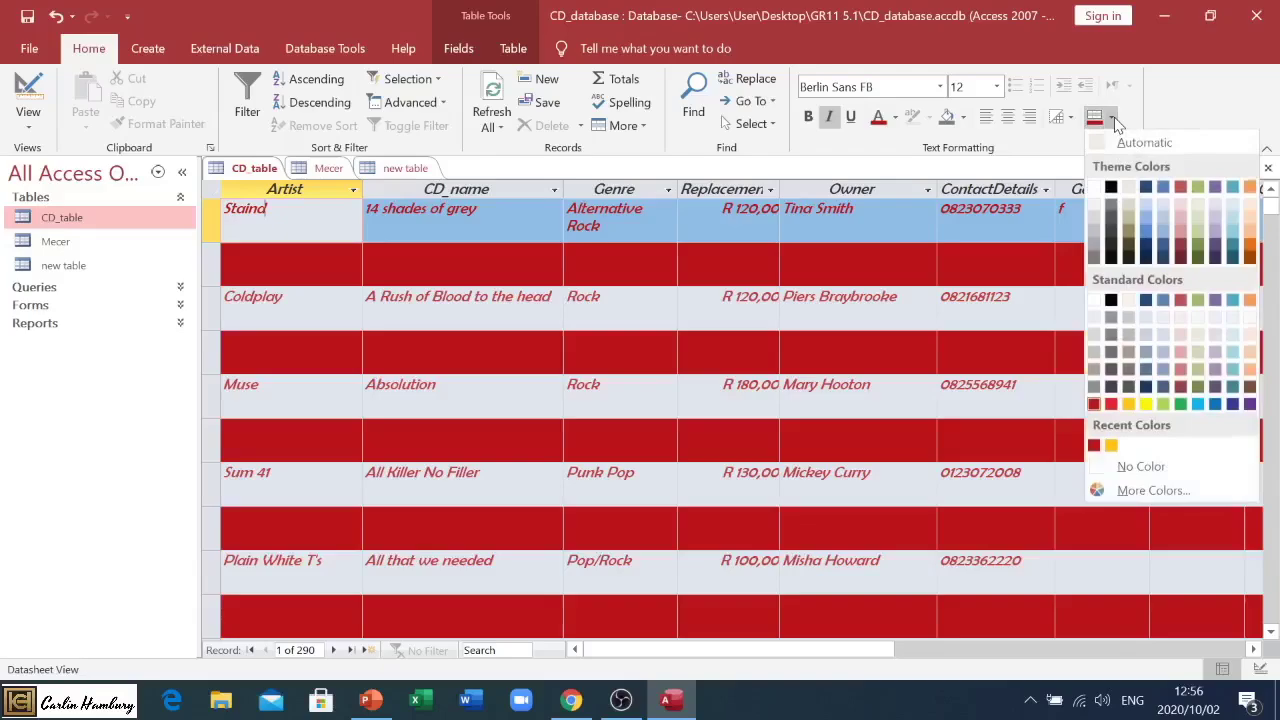
pyautogui.click(1120, 464)
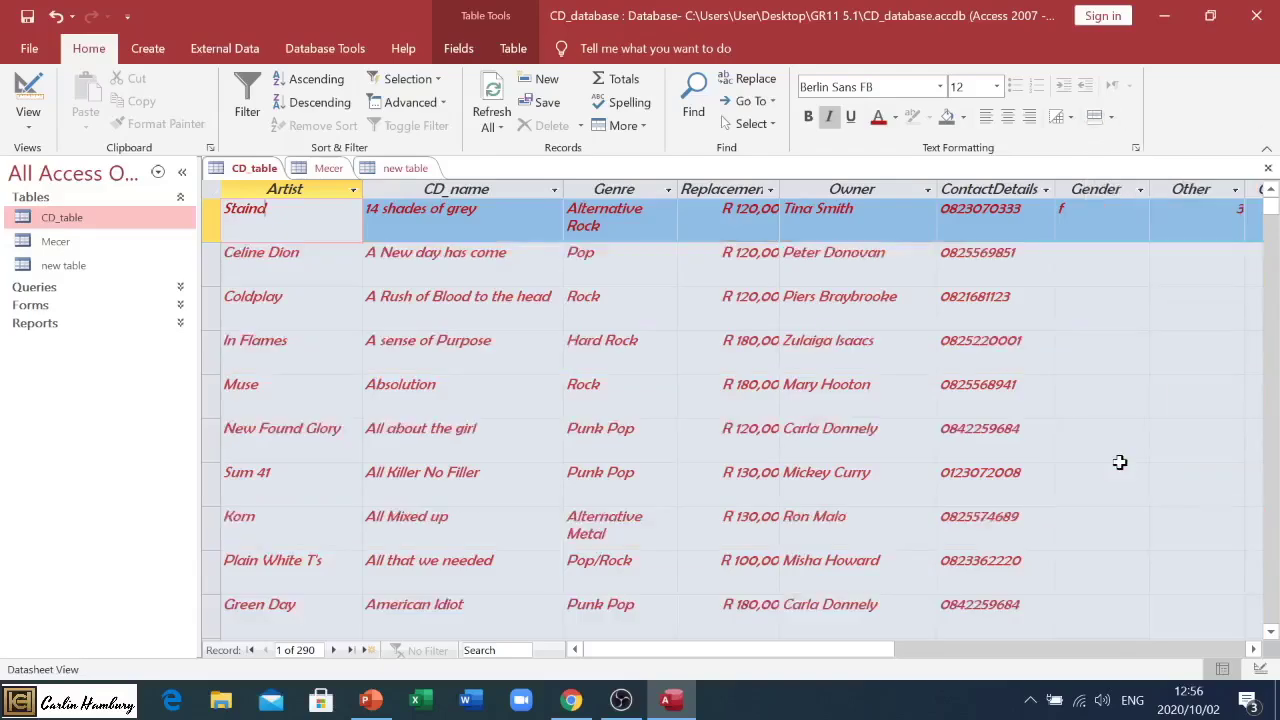
# - Hide both the horizontal and vertical gridlines of CD_table through the Datasheet Formatting settings
pyautogui.click(1136, 149)
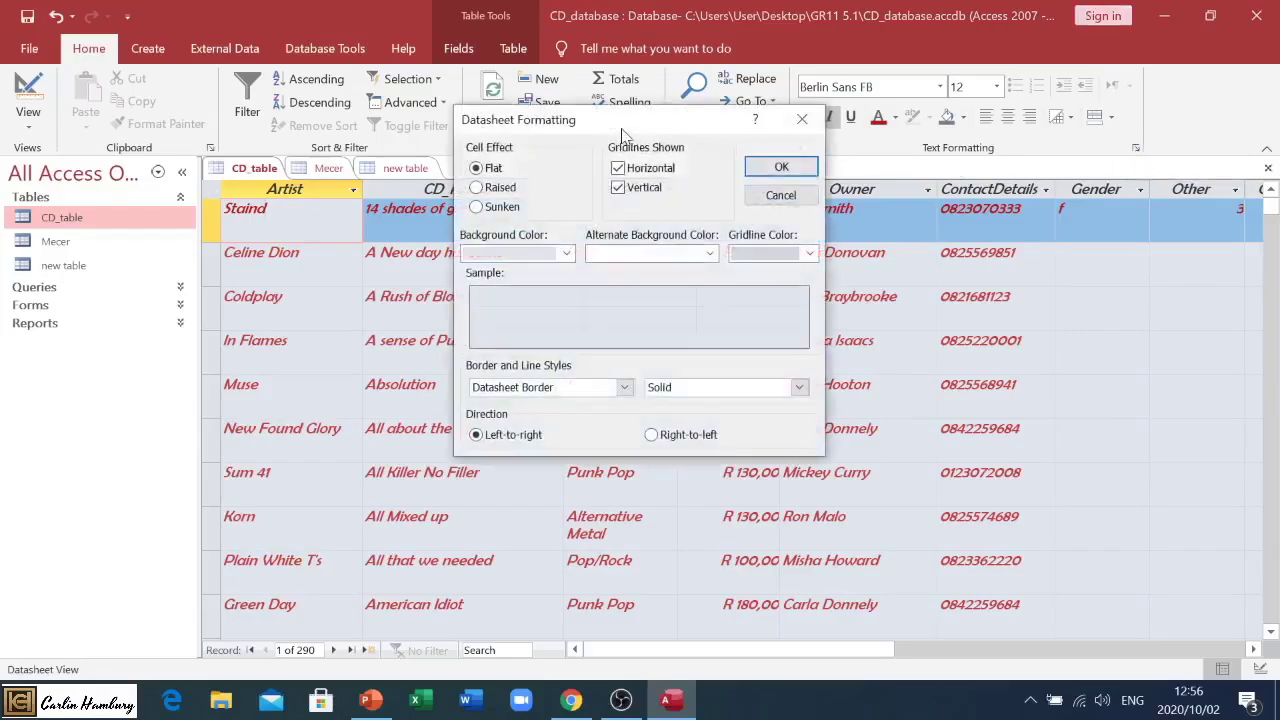
pyautogui.moveTo(624, 133); pyautogui.dragTo(676, 234)
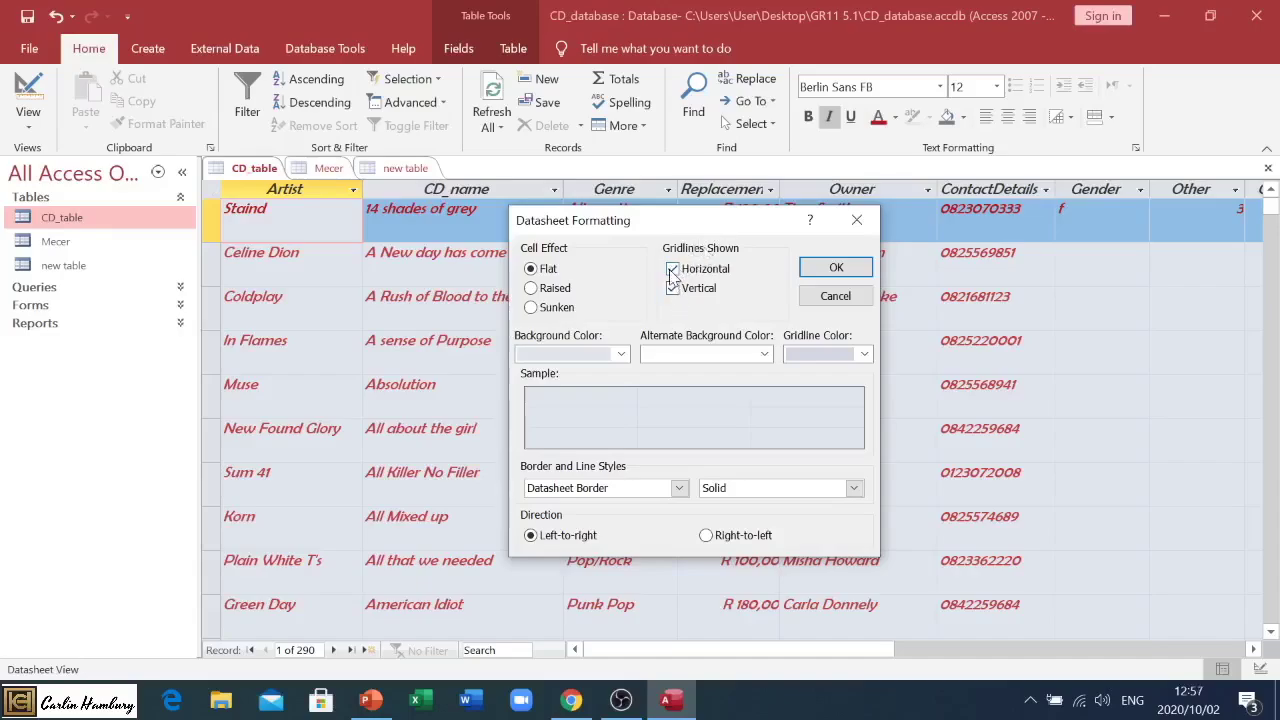
pyautogui.click(673, 269)
pyautogui.click(673, 288)
pyautogui.click(835, 270)
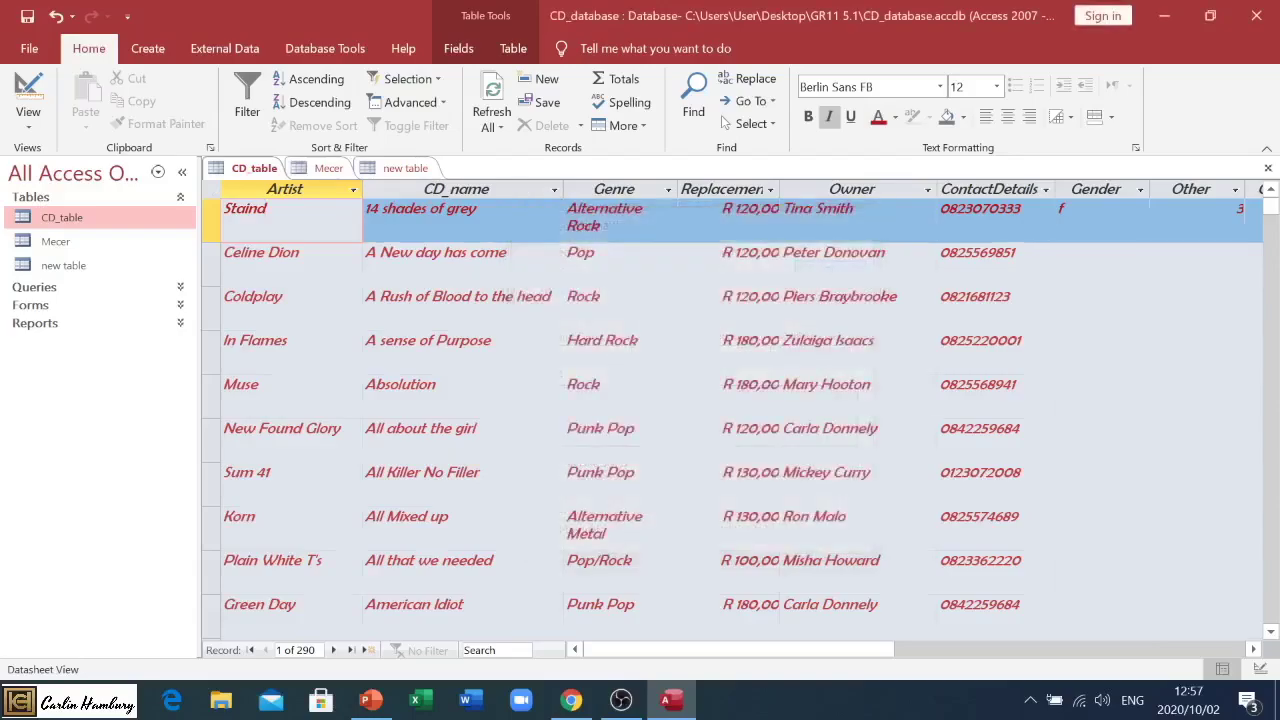
pyautogui.click(897, 296)
# - Show the horizontal gridlines of the CD_table datasheet again, followed by the vertical gridlines
pyautogui.click(267, 208)
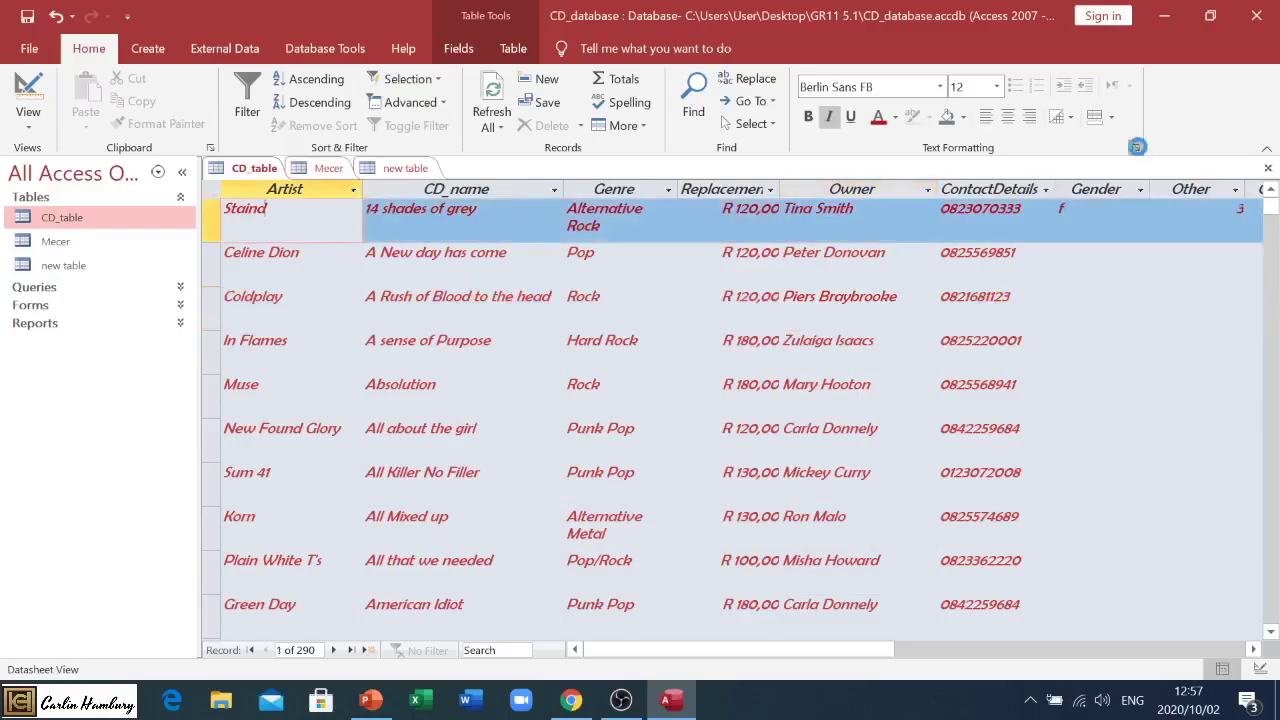
pyautogui.click(1135, 148)
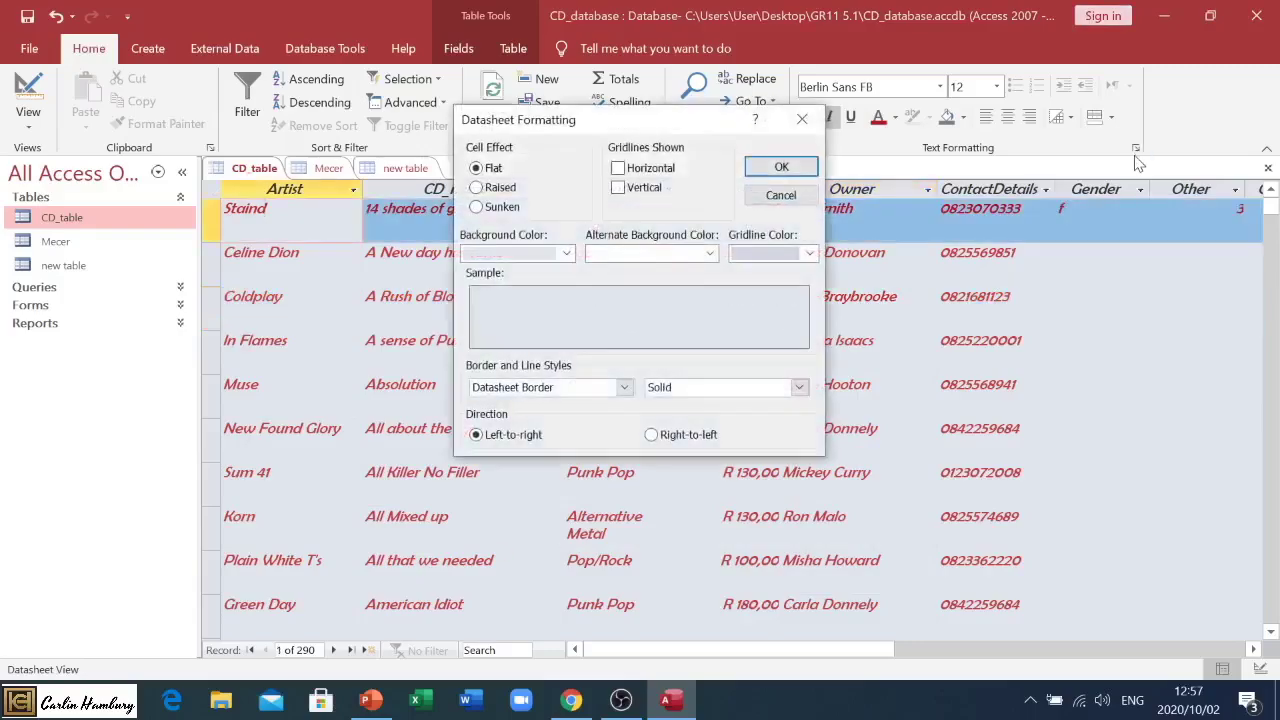
pyautogui.click(618, 168)
pyautogui.click(781, 168)
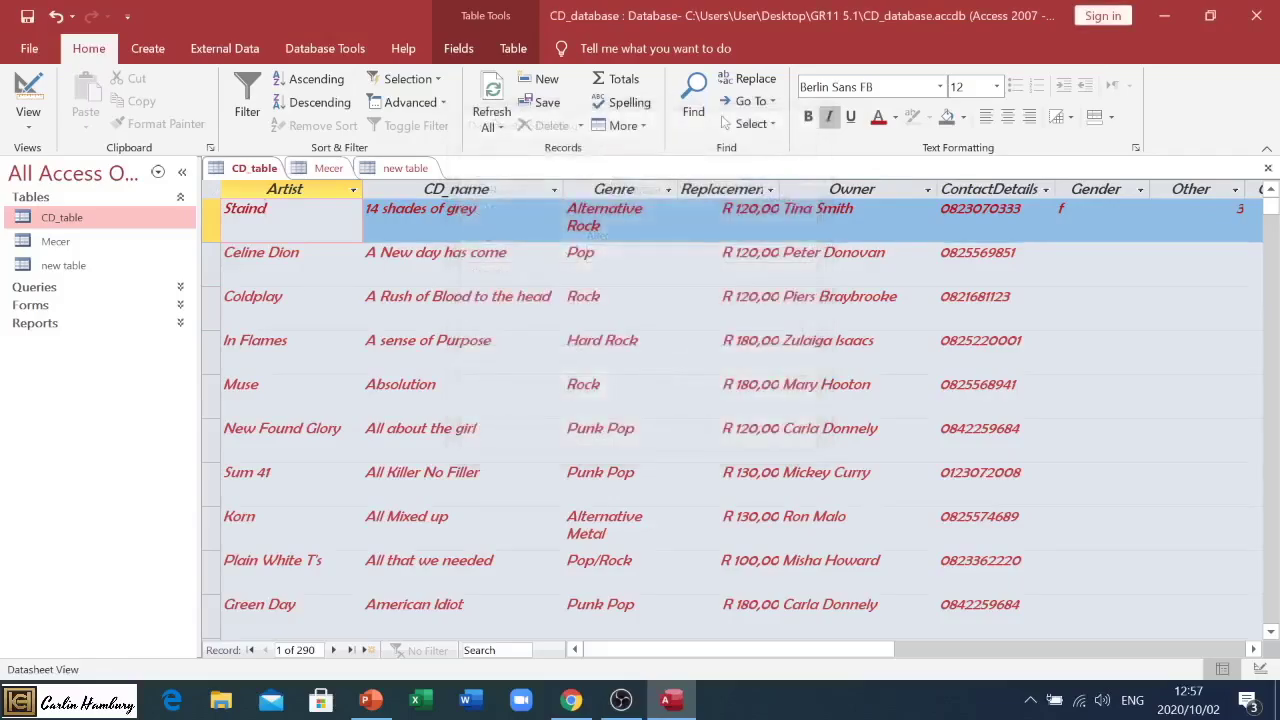
pyautogui.click(1135, 148)
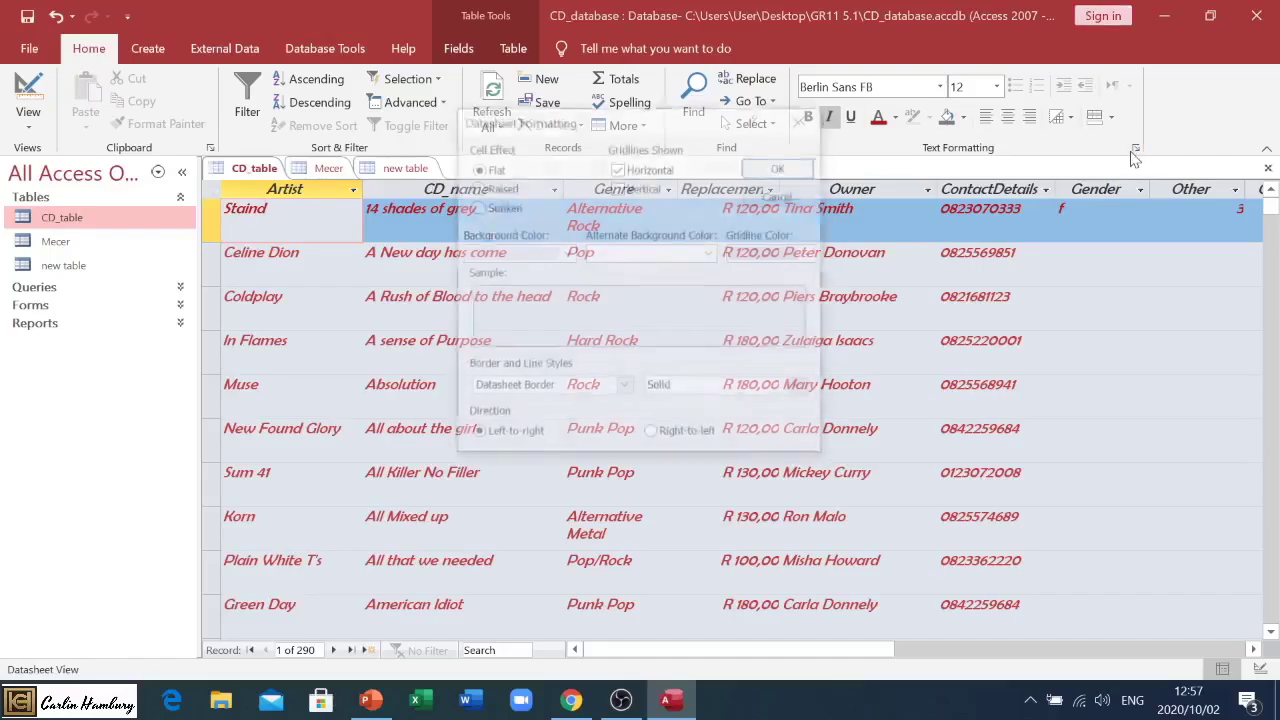
pyautogui.click(634, 192)
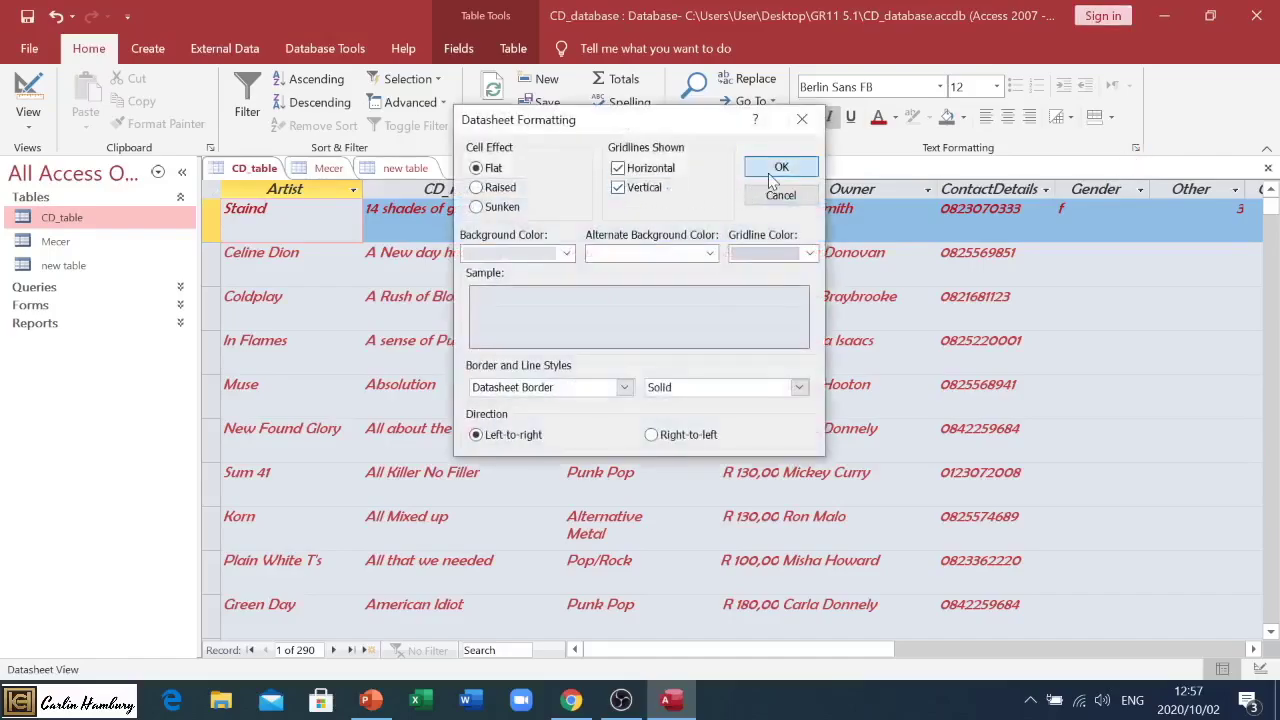
pyautogui.click(772, 170)
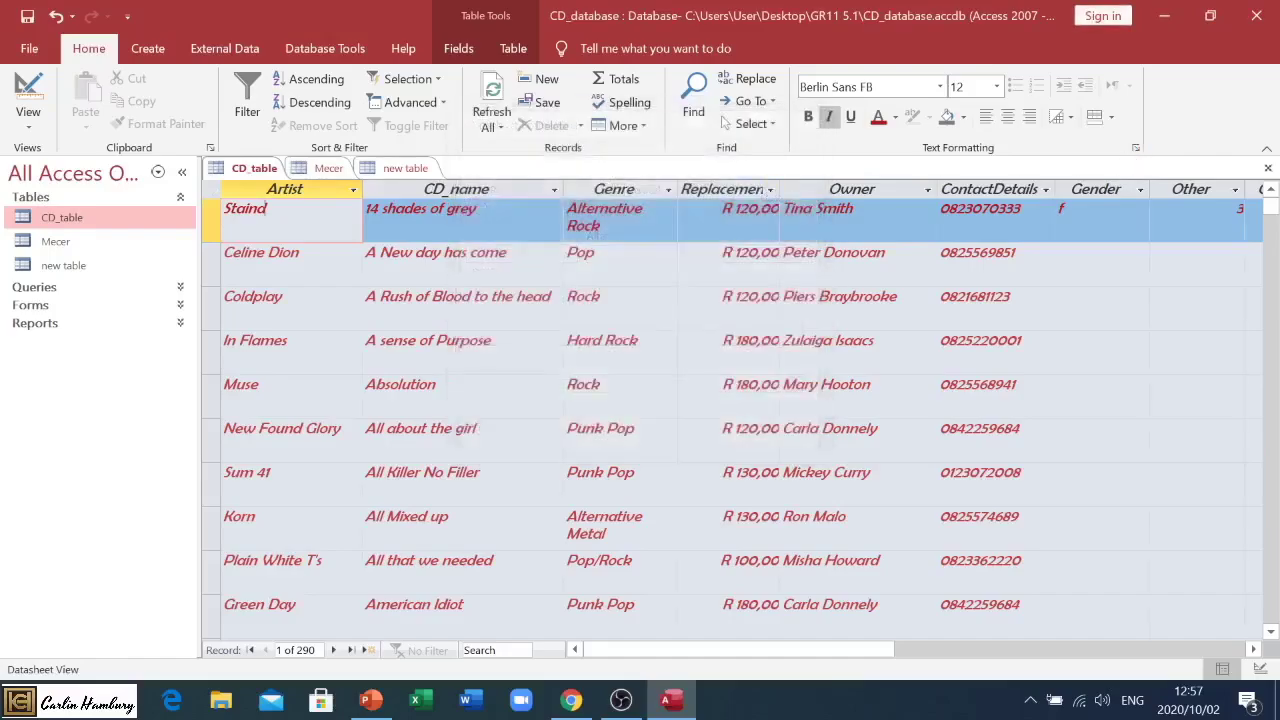
# - Open Datasheet Formatting for CD_table, preview the Raised and Sunken cell effects, and return to Flat
pyautogui.click(1135, 148)
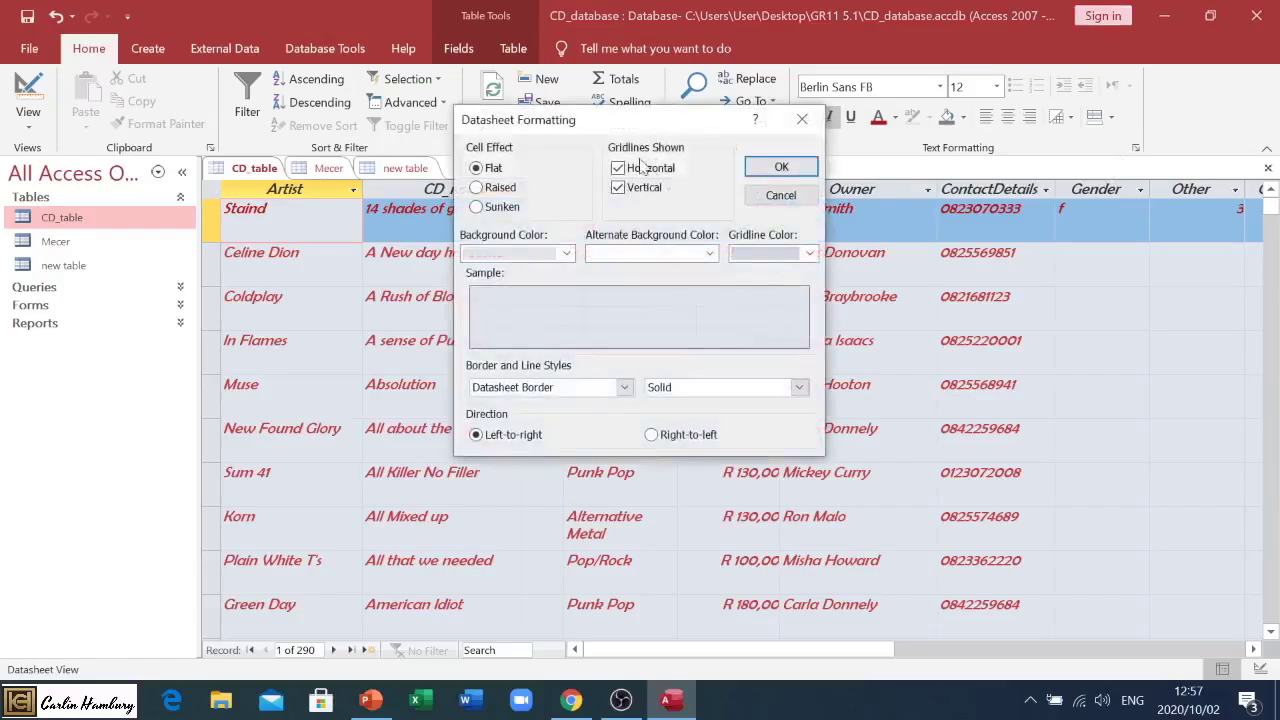
pyautogui.click(478, 188)
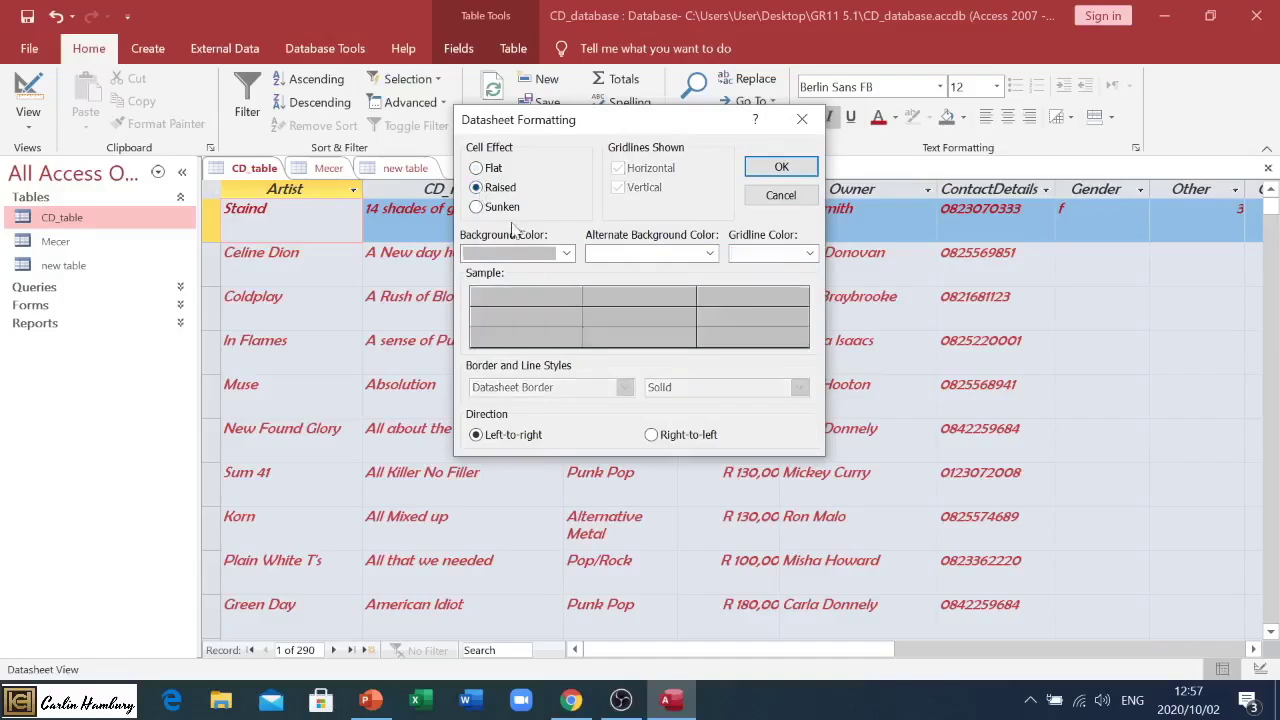
pyautogui.click(497, 206)
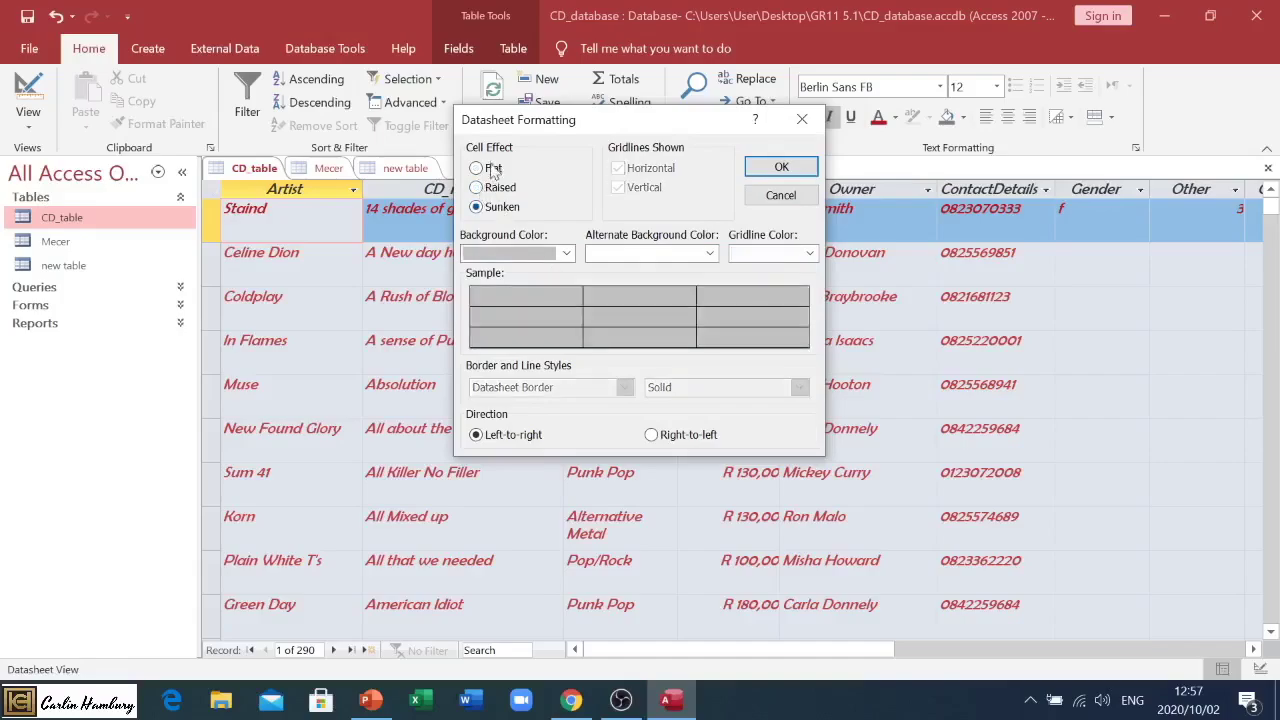
pyautogui.click(489, 168)
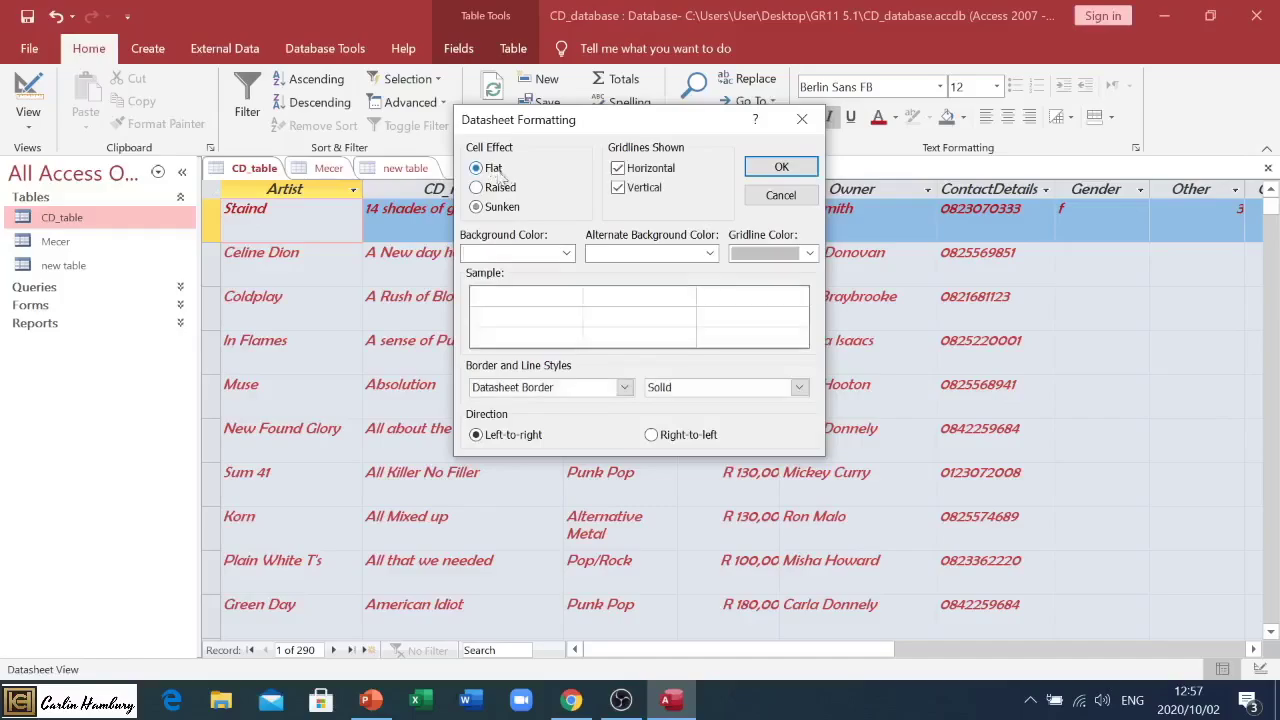
# - Apply a black background, dark red alternate background and yellow gridline colour to the CD_table datasheet
pyautogui.click(566, 253)
pyautogui.click(488, 322)
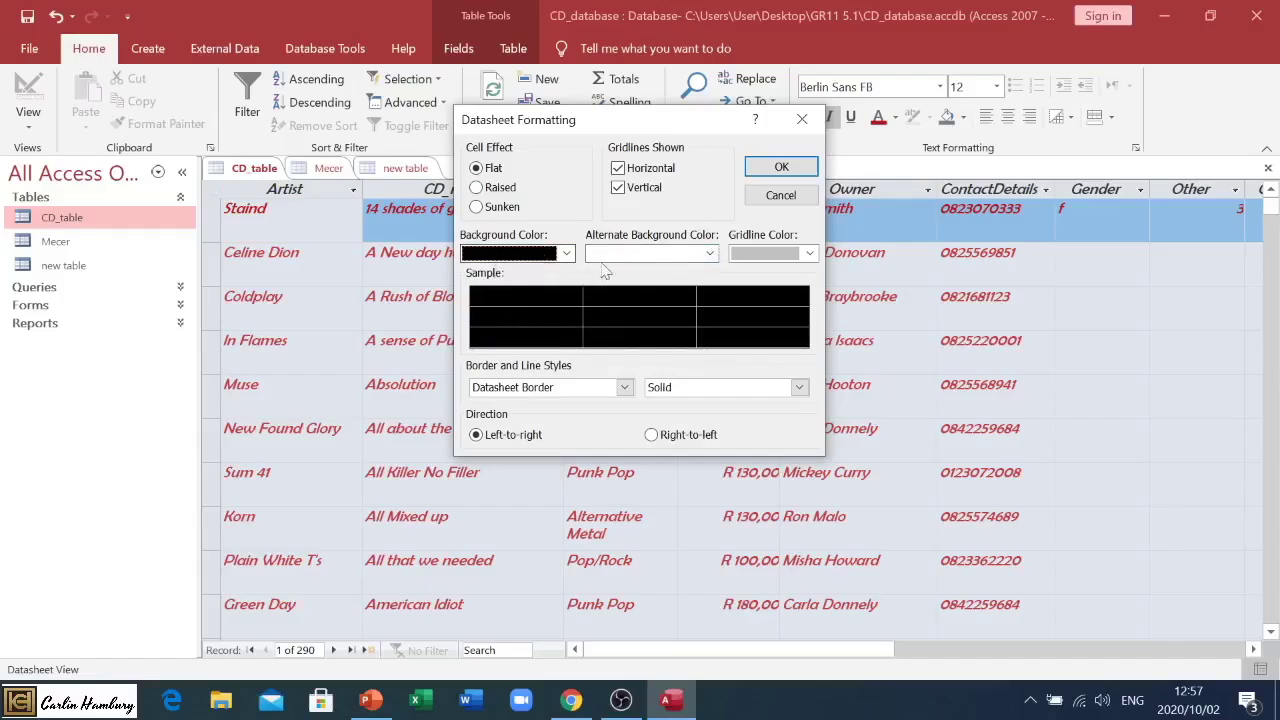
pyautogui.click(710, 254)
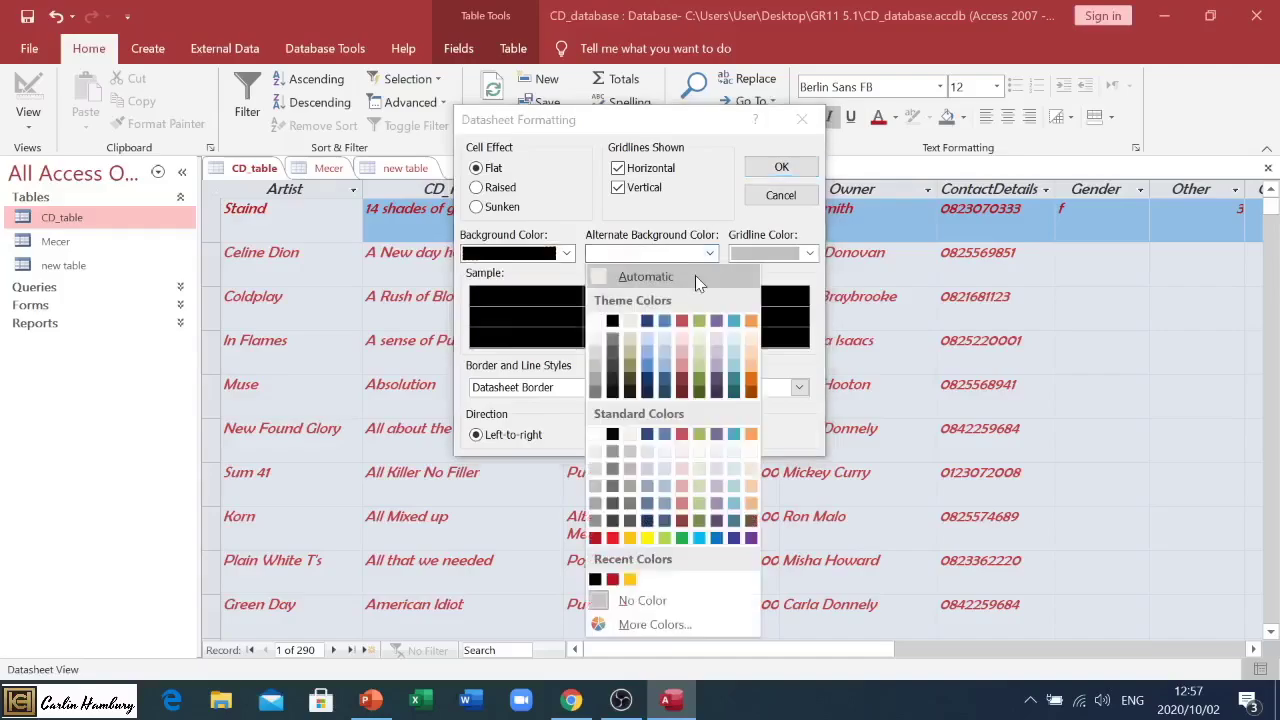
pyautogui.click(612, 538)
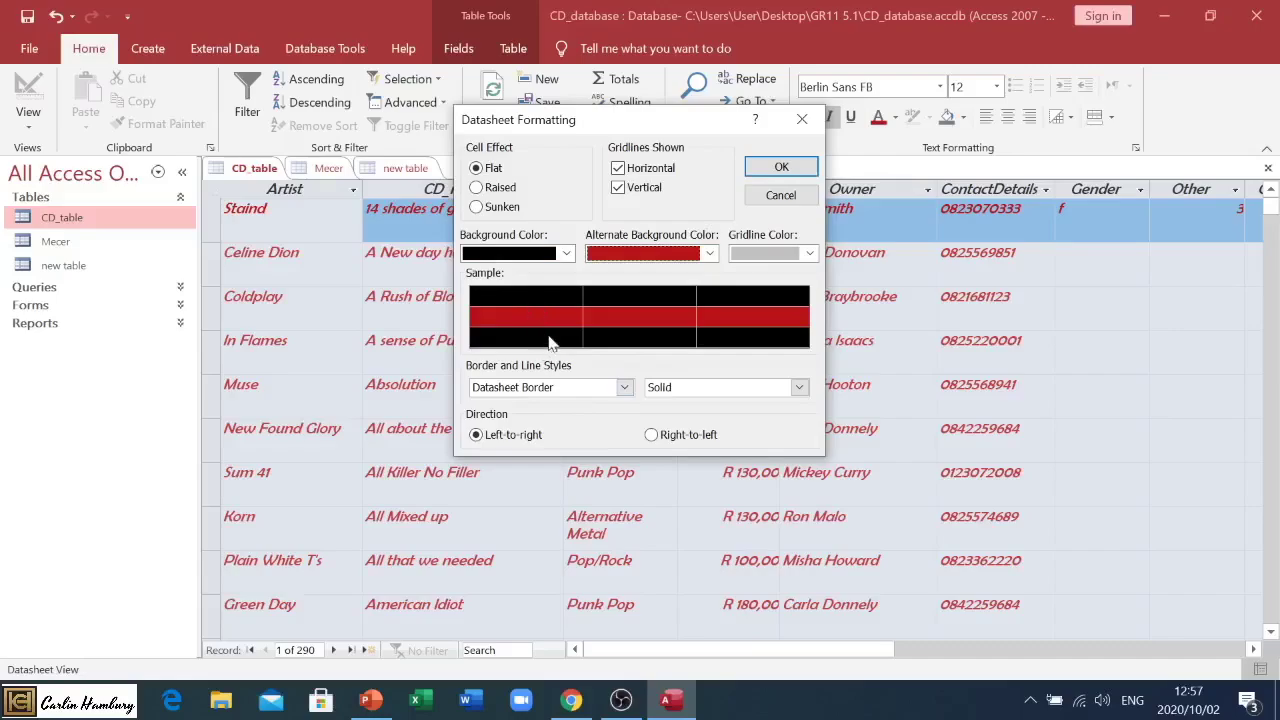
pyautogui.click(776, 256)
pyautogui.click(790, 539)
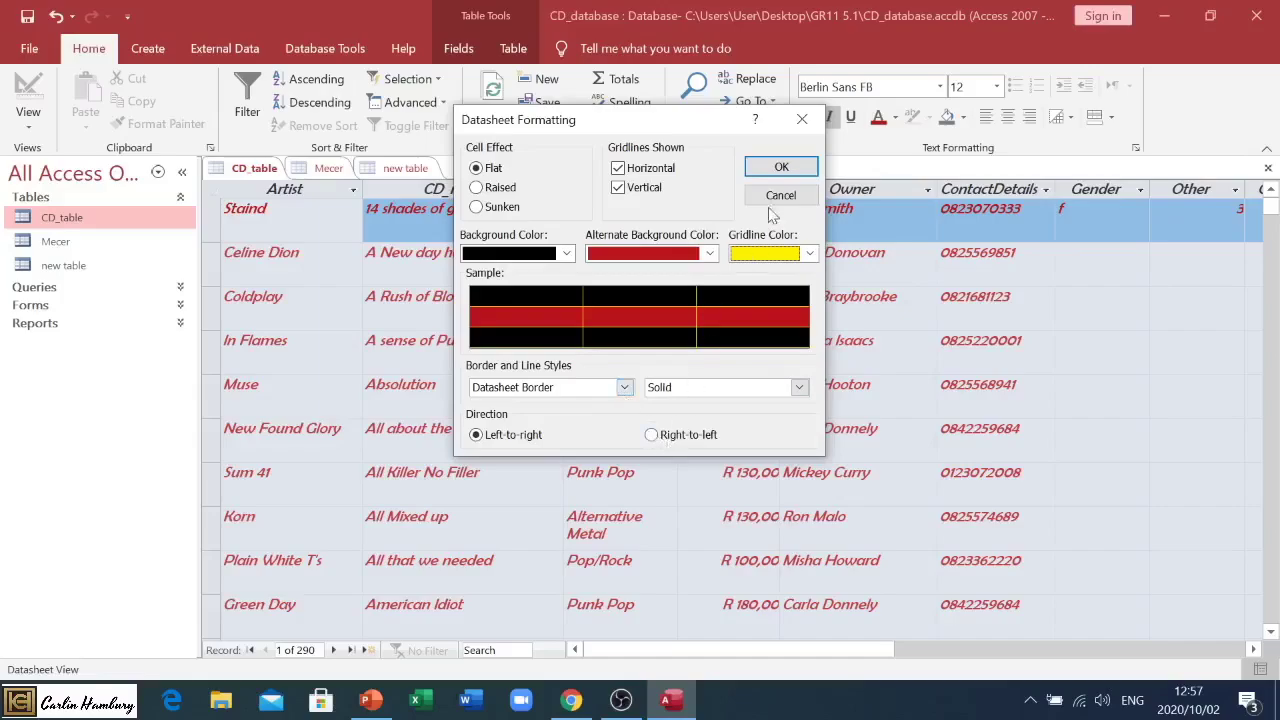
pyautogui.click(781, 167)
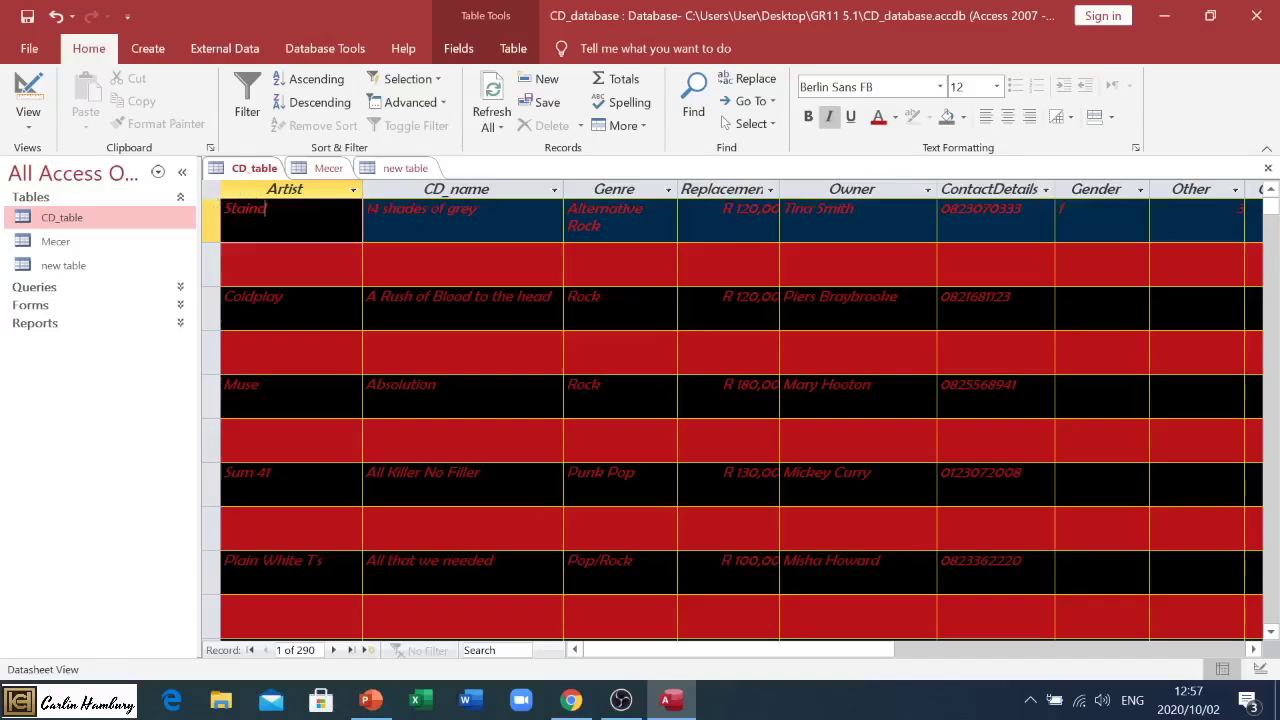
# - Check the dark red text against the alternate rows of CD_table and change the datasheet's font colour to light blue
pyautogui.press('Tab')
pyautogui.press('Down')
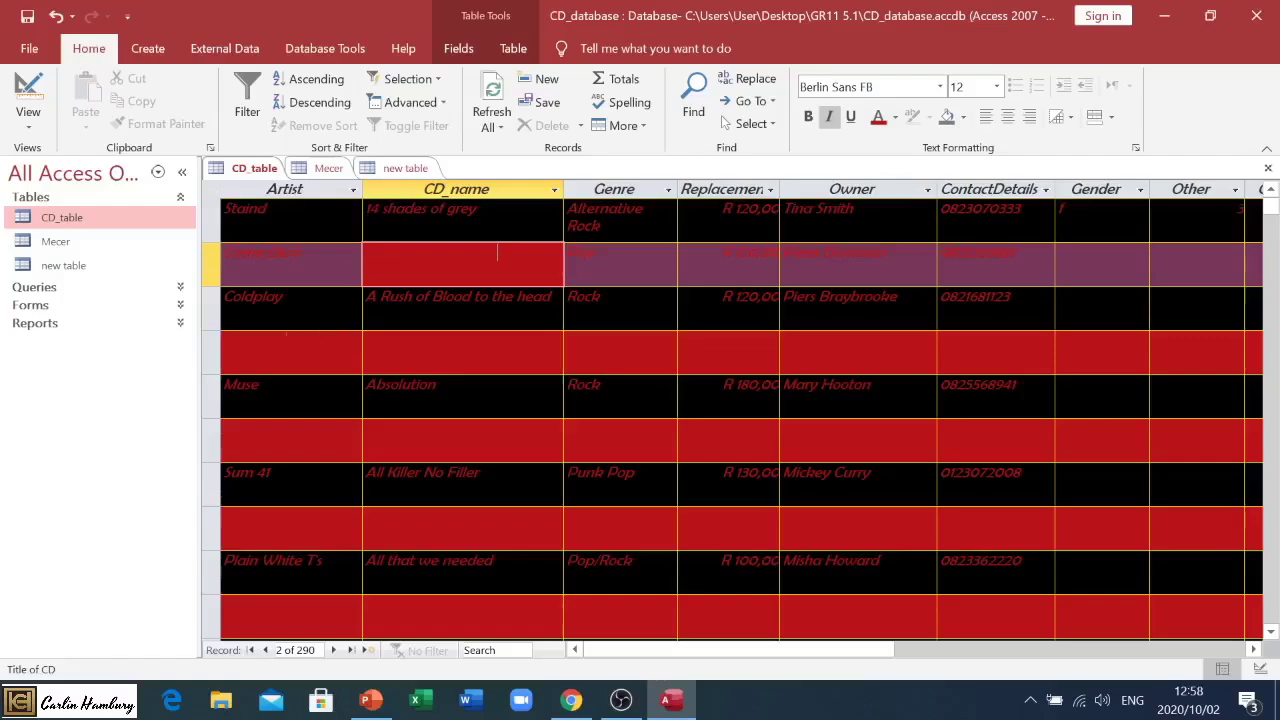
pyautogui.click(290, 352)
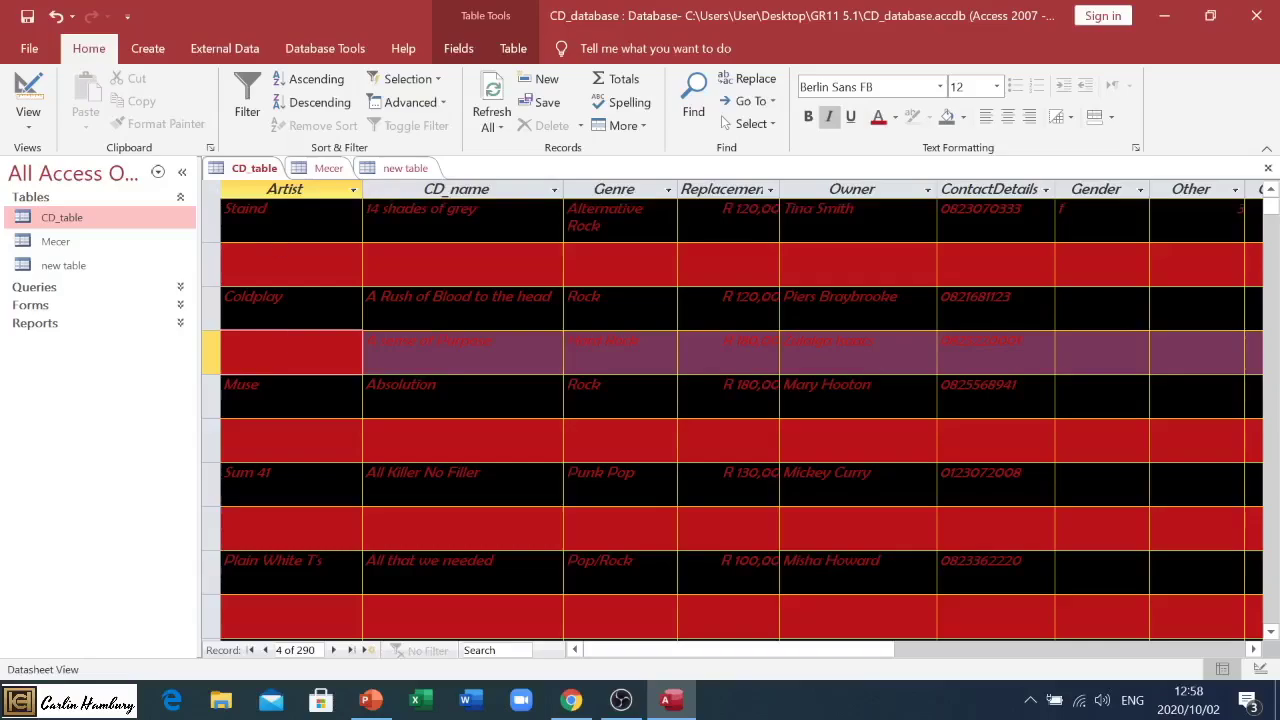
pyautogui.click(898, 119)
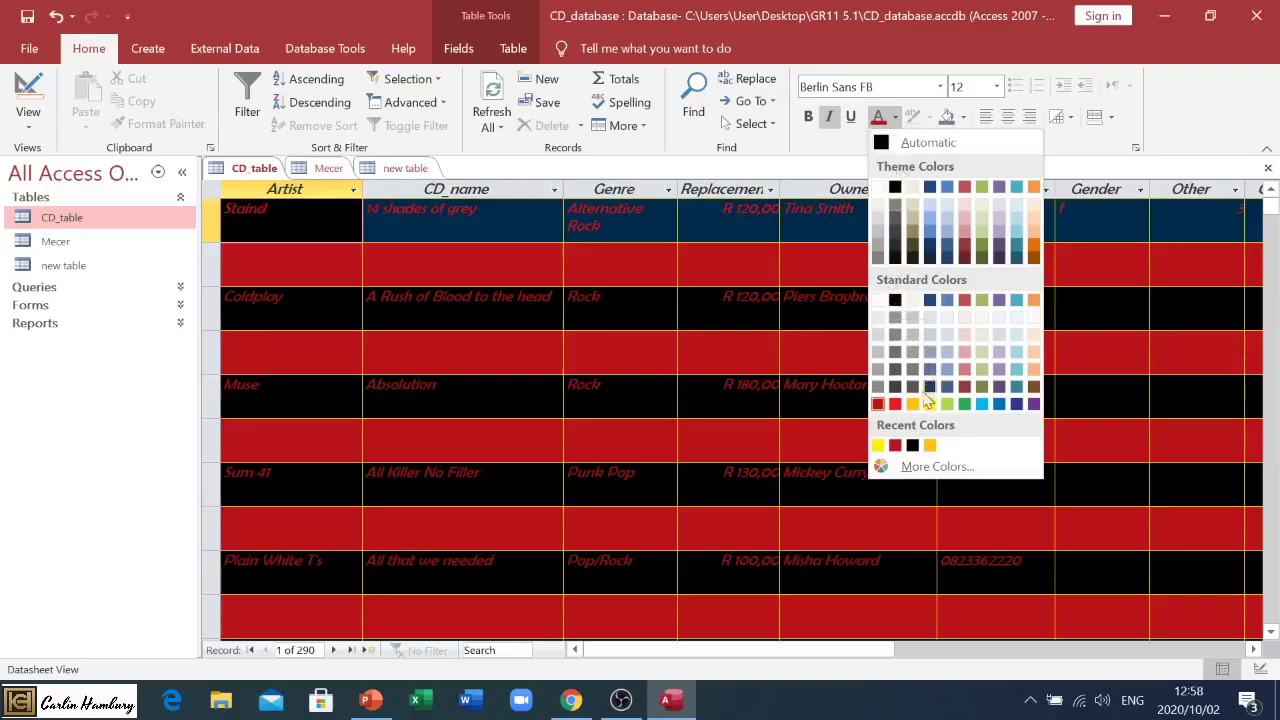
pyautogui.click(981, 403)
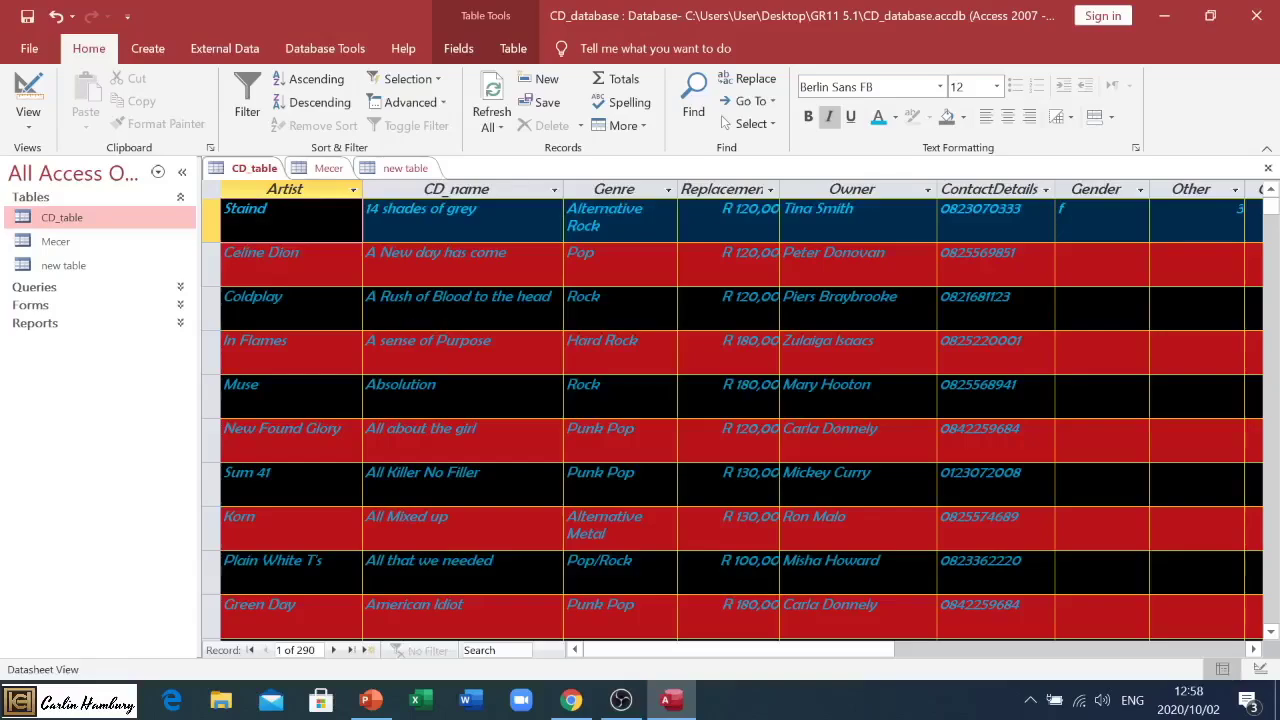
# - Apply the Raised cell effect to the CD_table datasheet through its Datasheet Formatting settings
pyautogui.click(1136, 147)
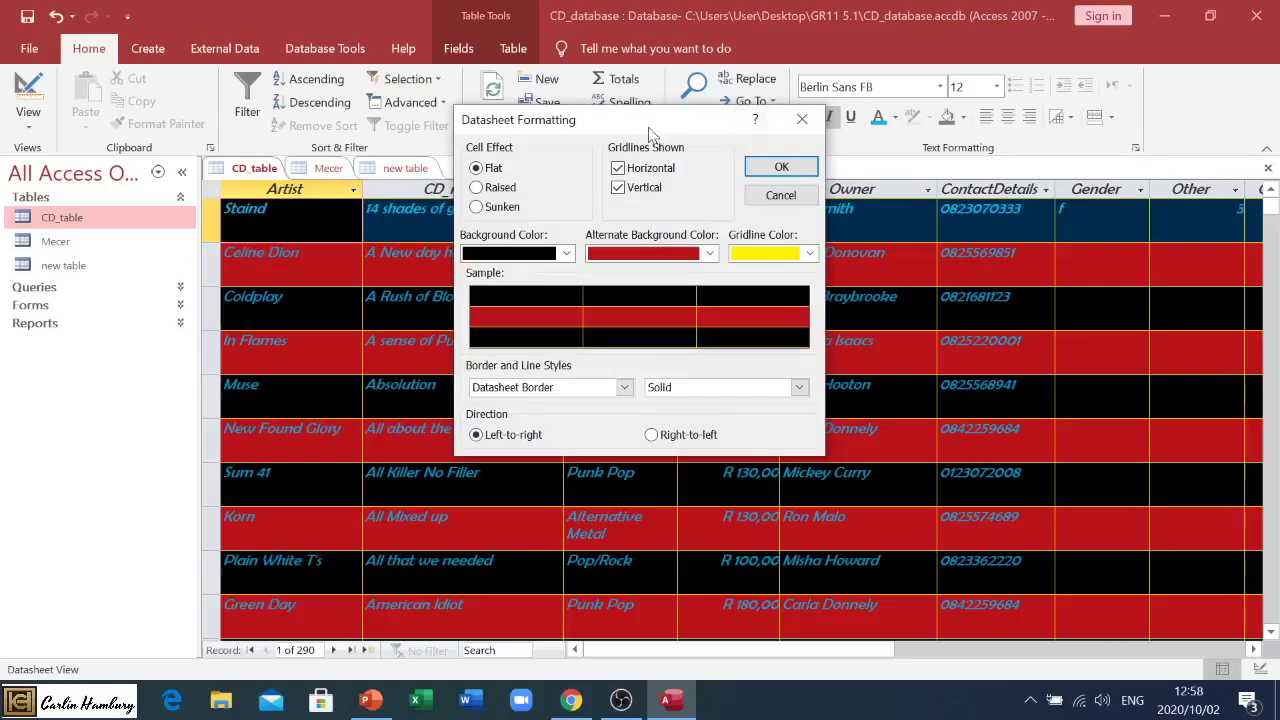
pyautogui.moveTo(654, 120); pyautogui.dragTo(1059, 106)
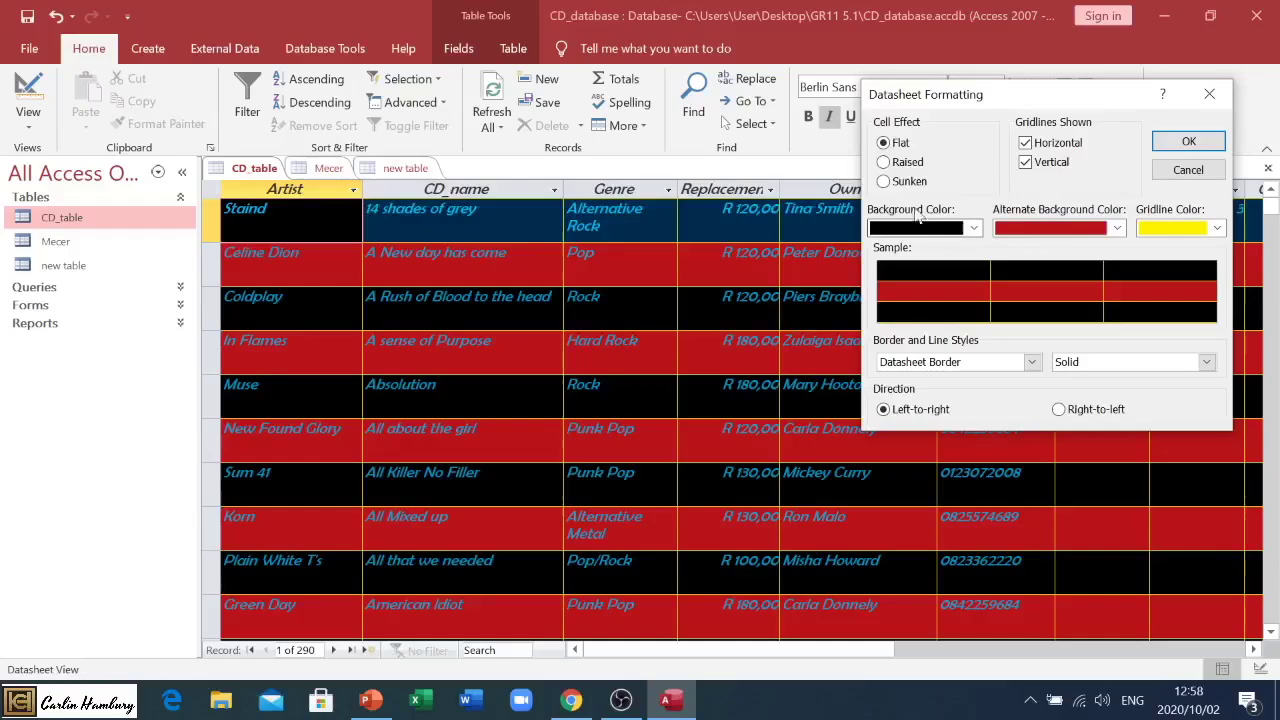
pyautogui.click(903, 164)
pyautogui.click(1182, 143)
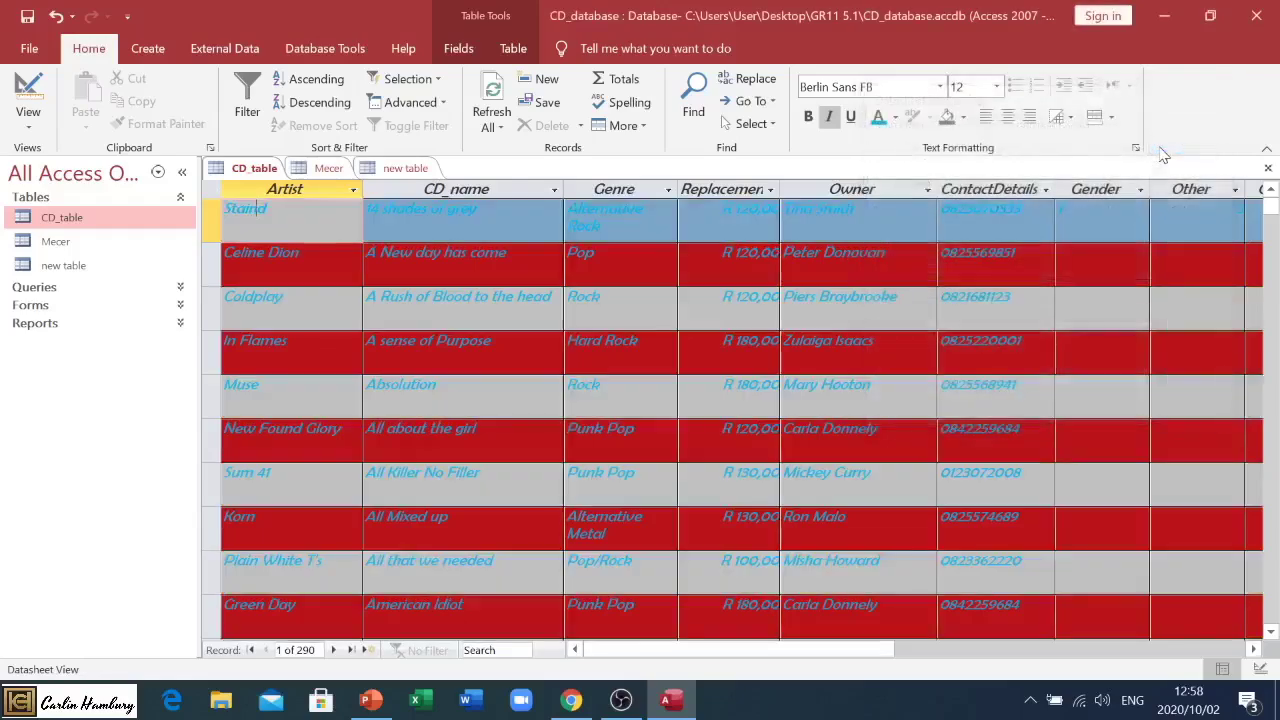